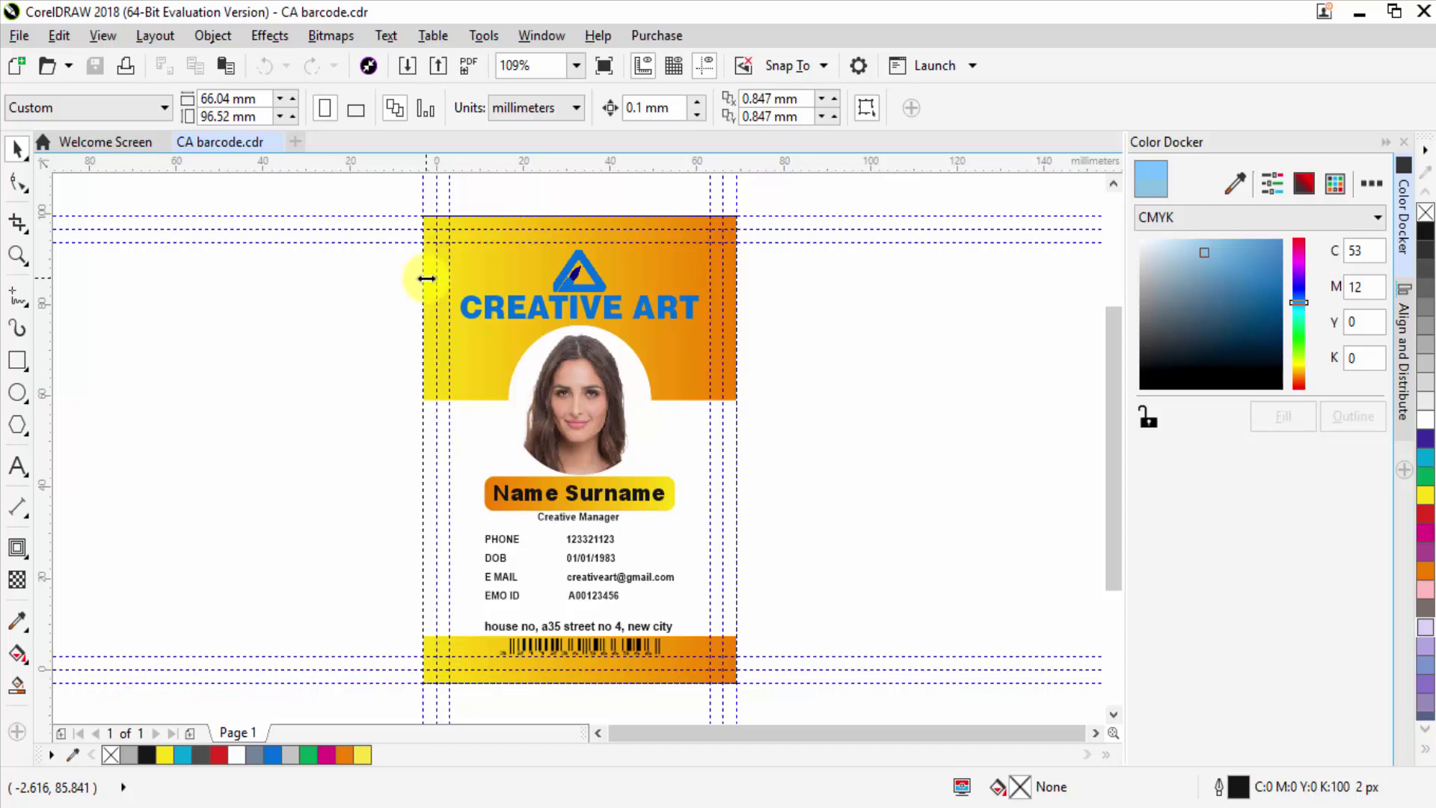
Select the entire ID card artwork and group it into a single object.
left_click_drag(296, 199, 742, 610)
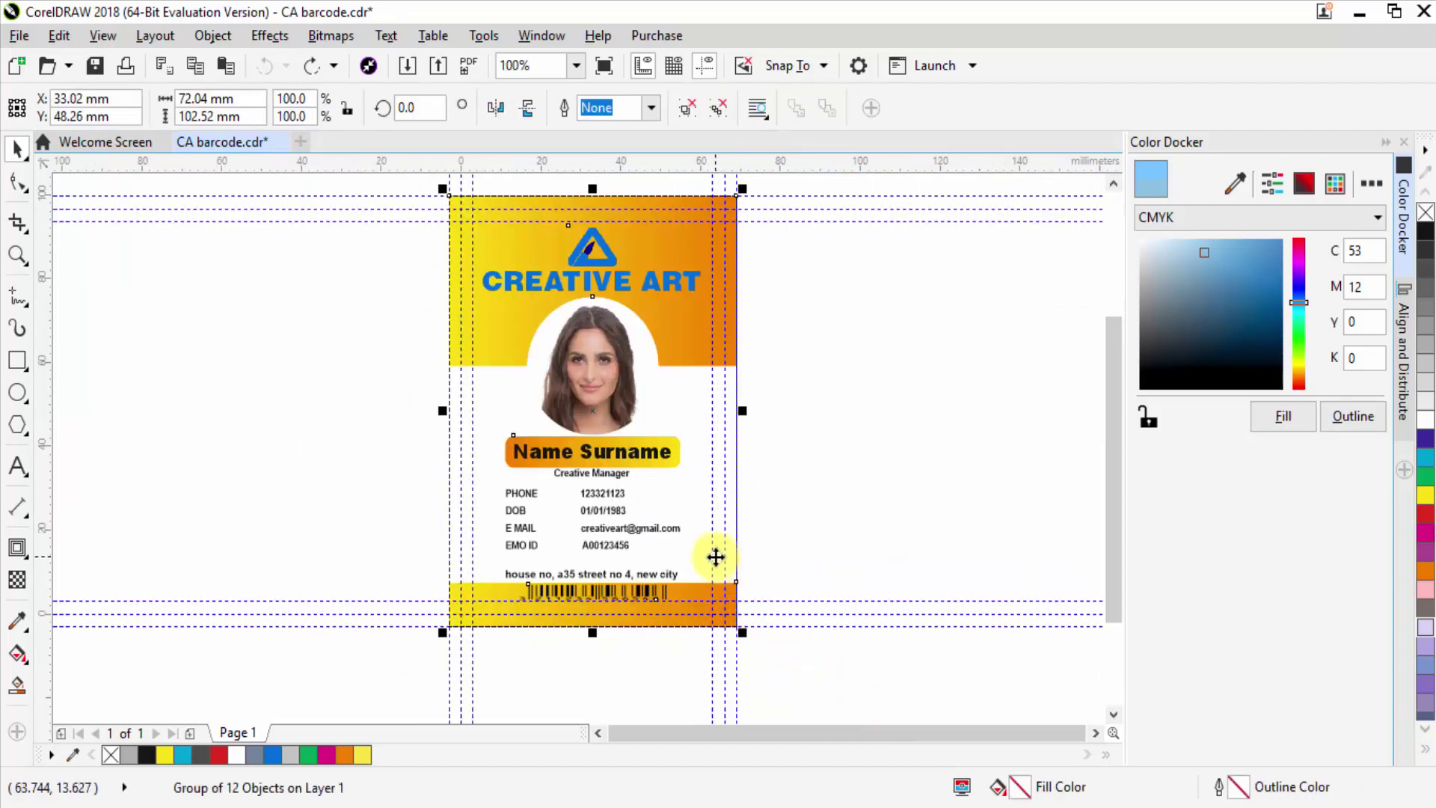
scroll(608, 453, "down", 1)
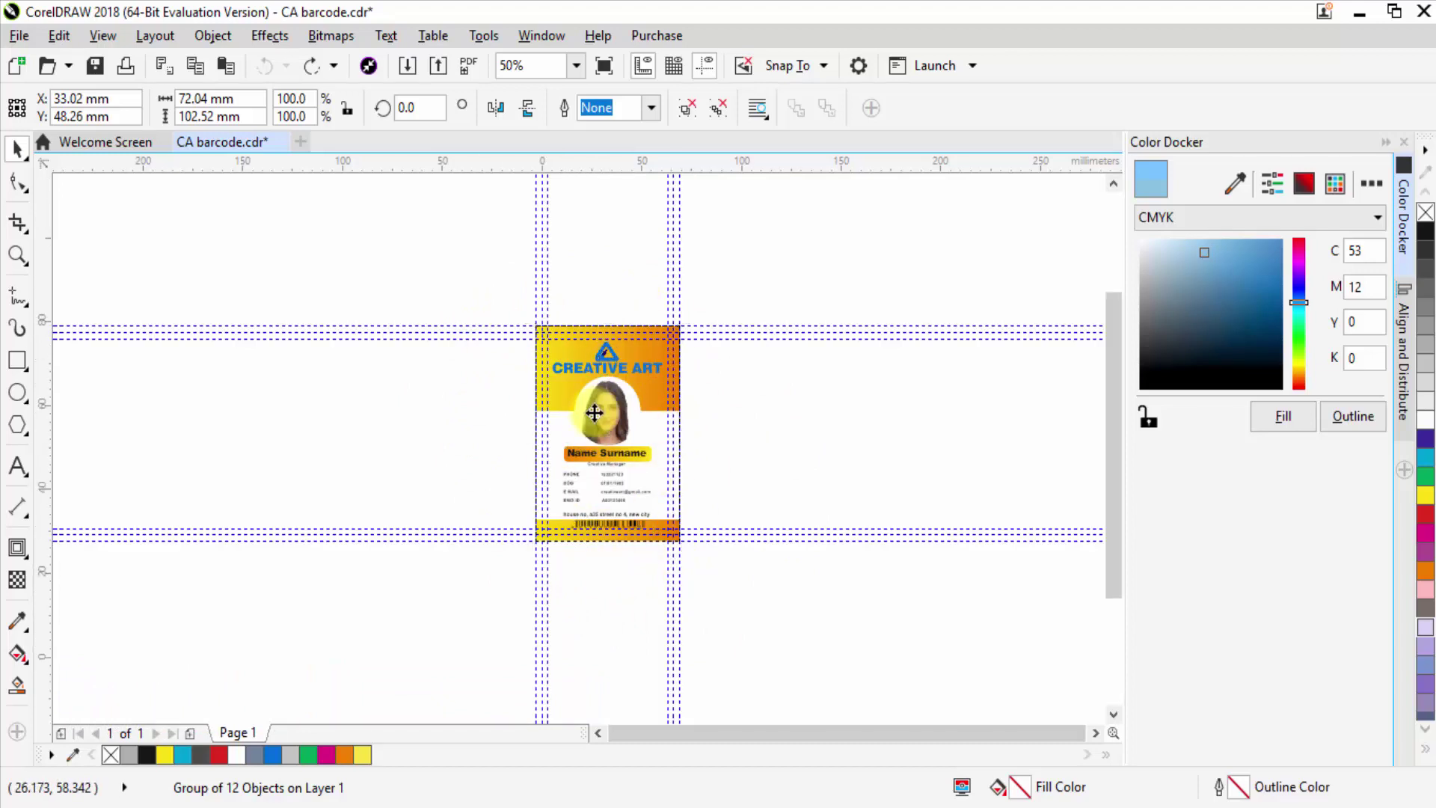
scroll(594, 412, "up", 2)
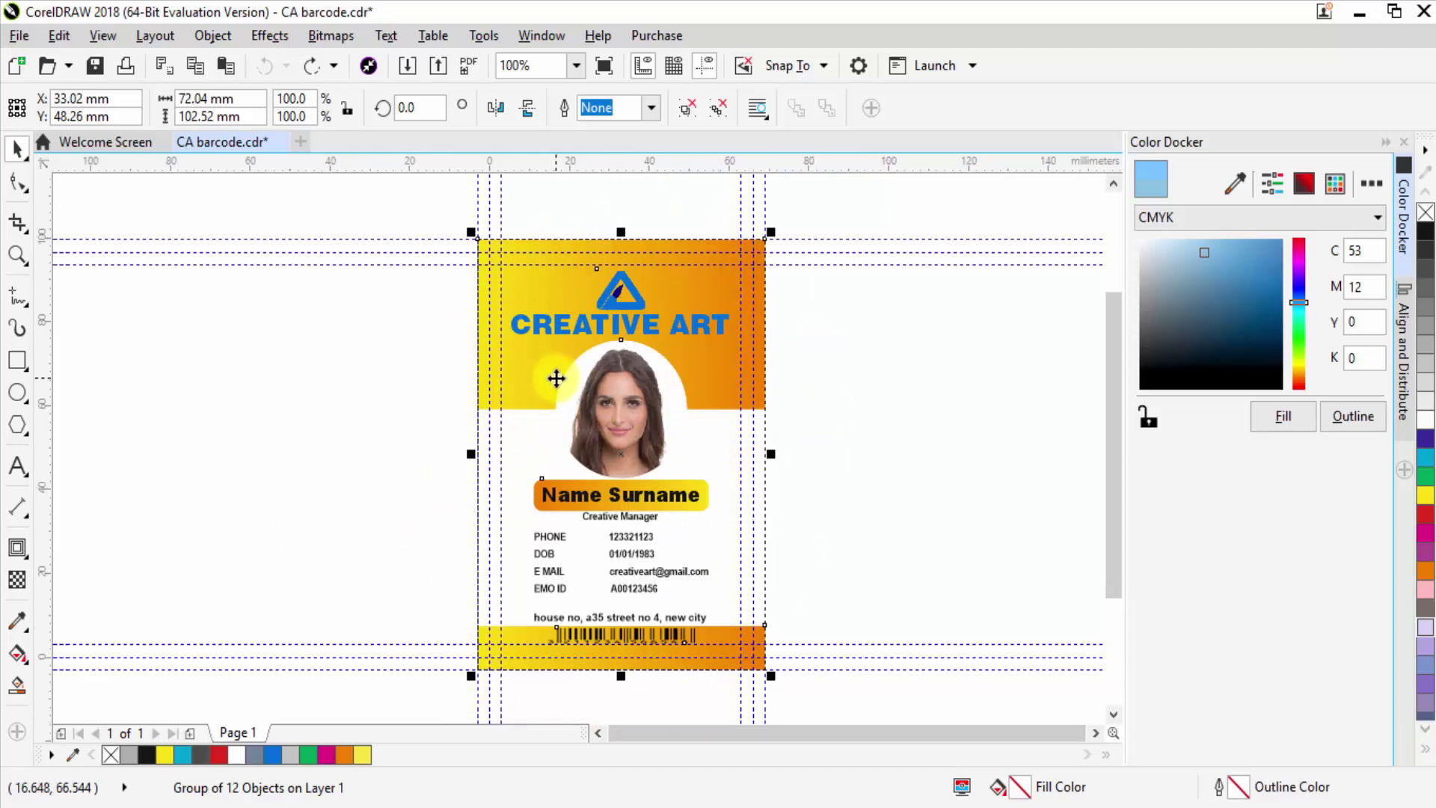
left_click(19, 35)
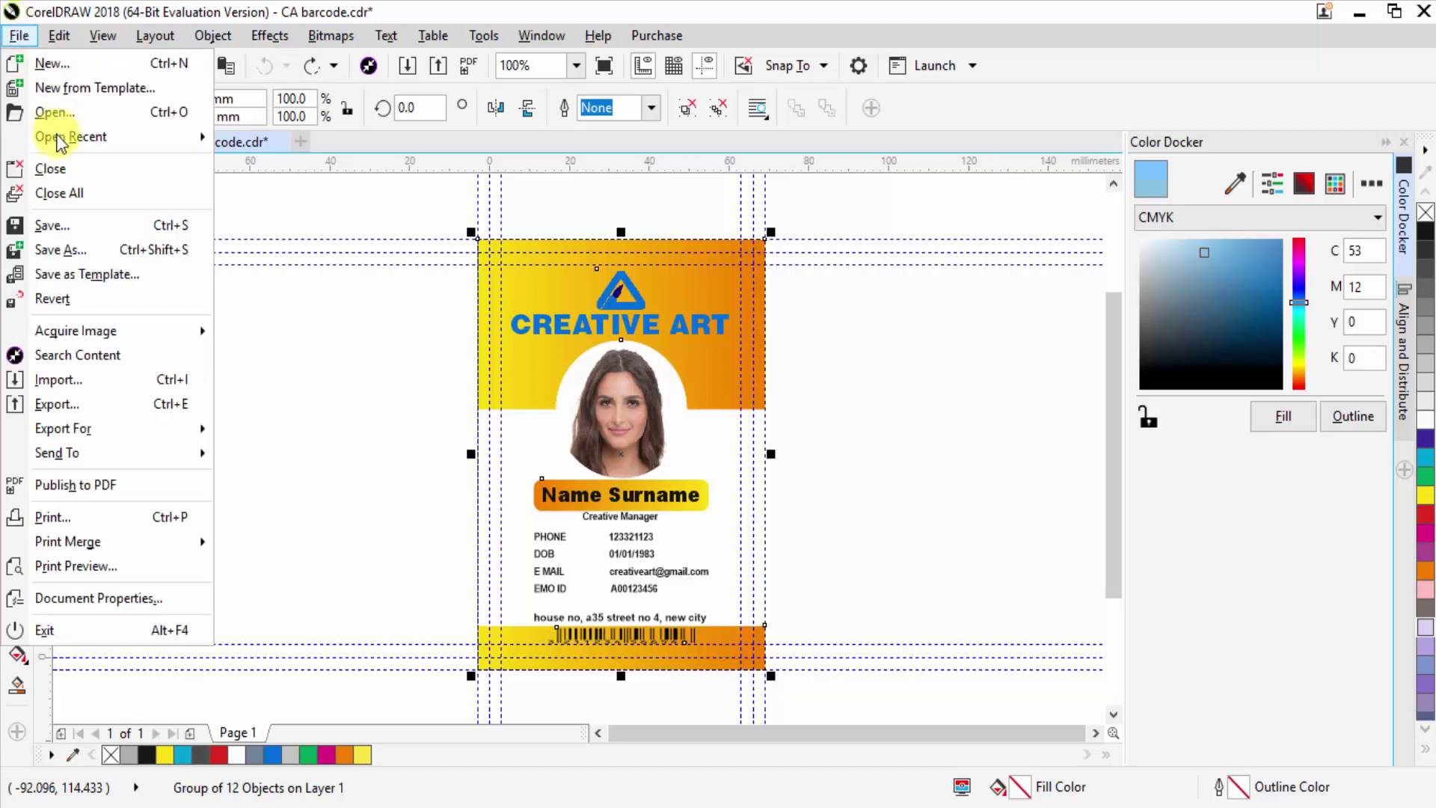
left_click(83, 274)
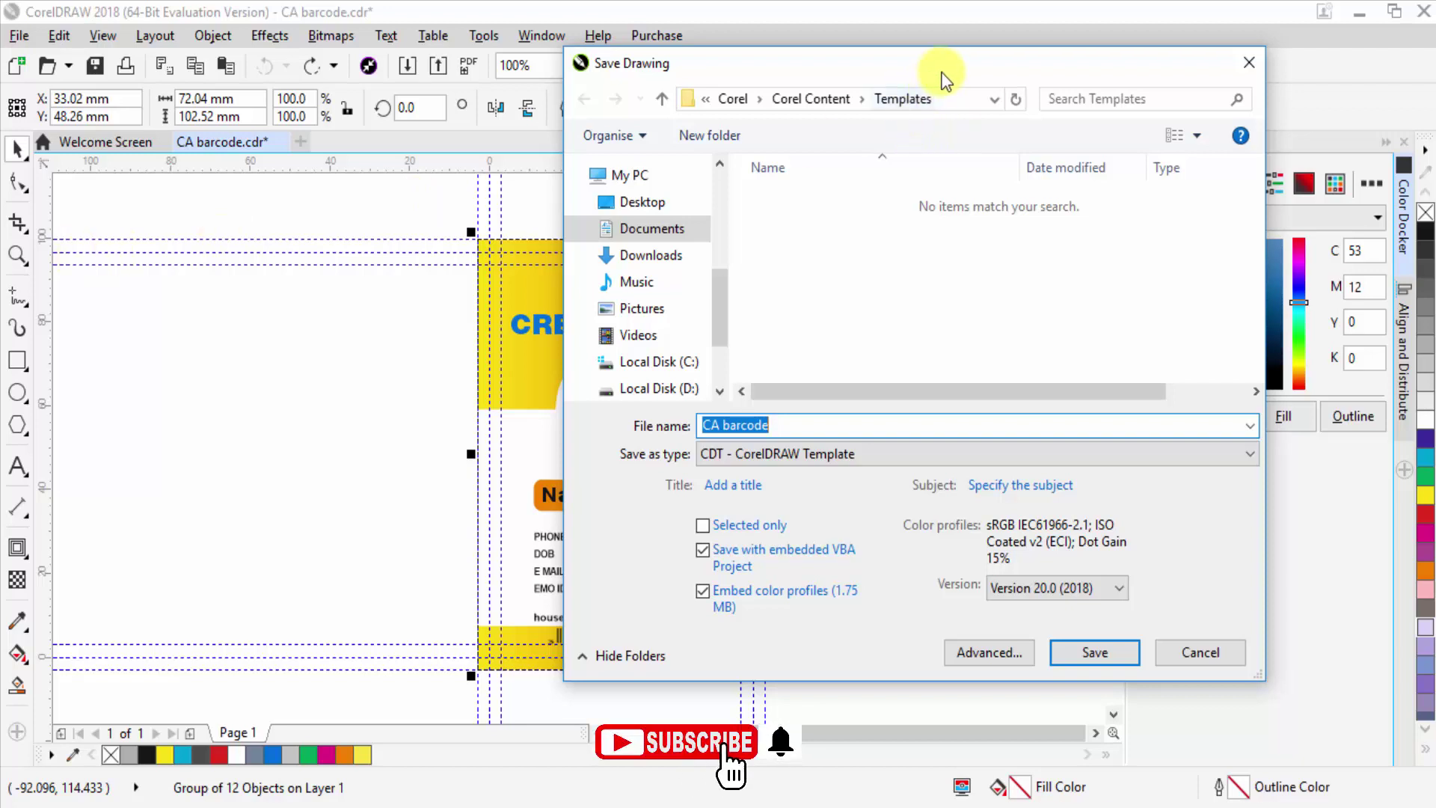
mouse_move(938, 70)
left_mouse_down()
mouse_move(781, 68)
mouse_move(784, 48)
left_mouse_up()
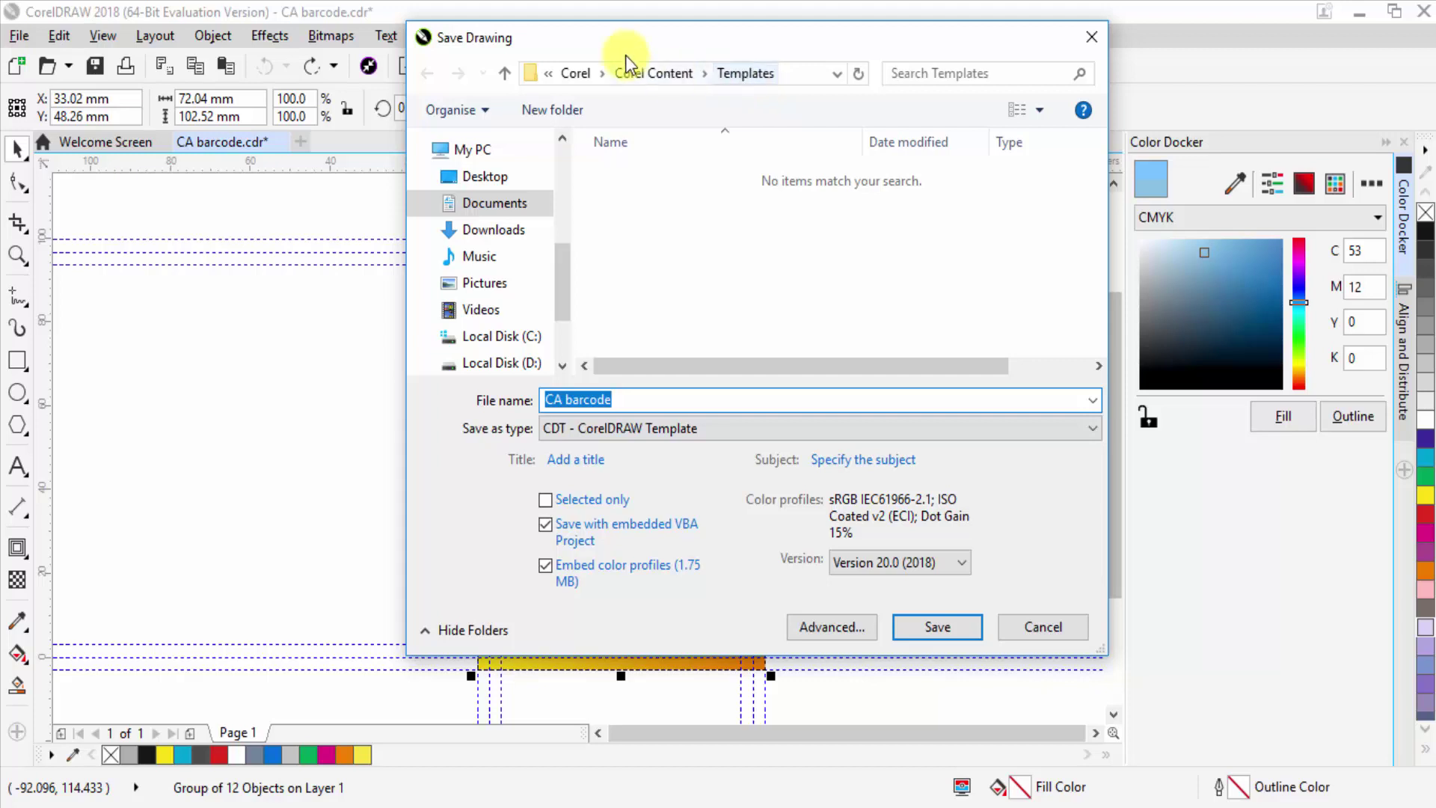
left_click_drag(620, 45, 783, 57)
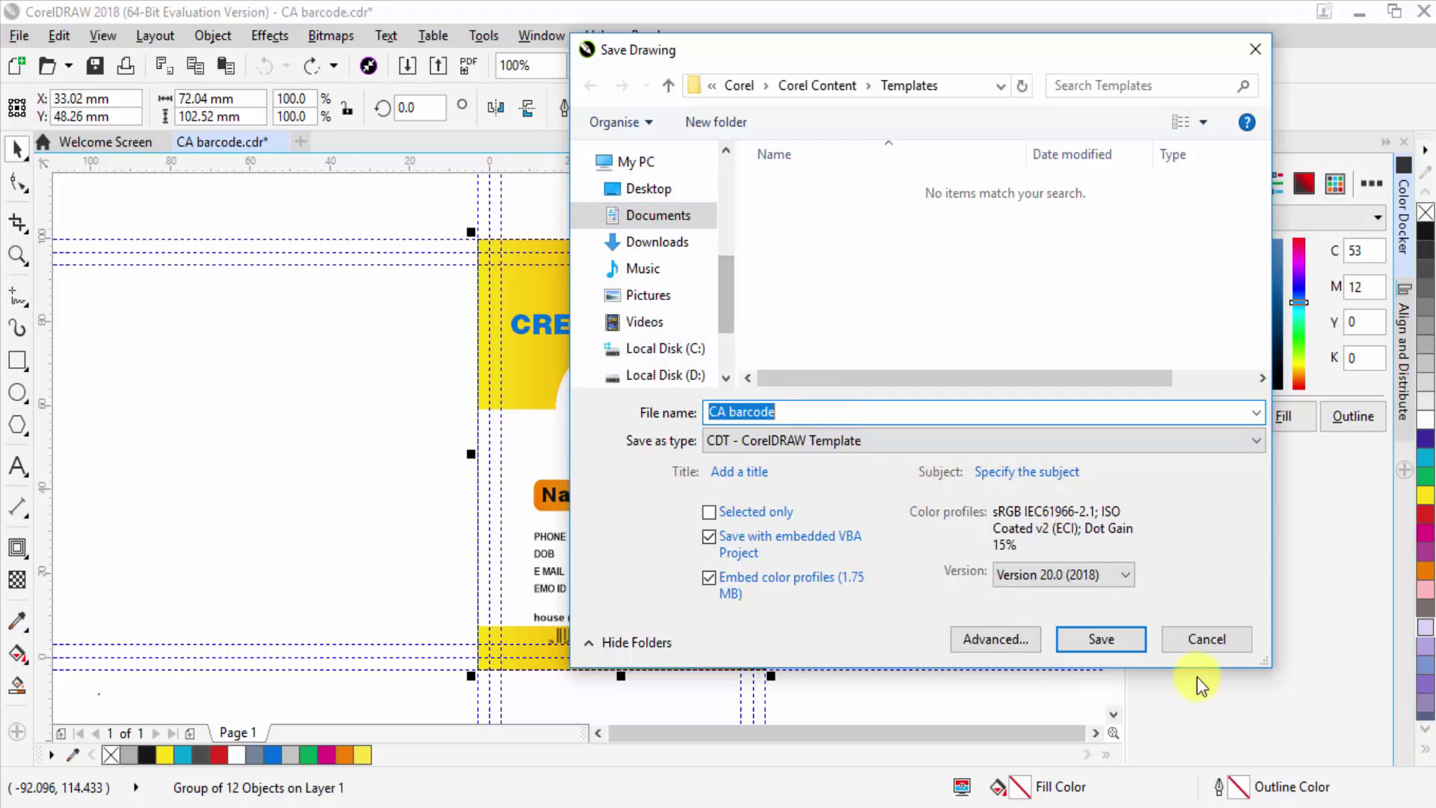
left_click(1207, 641)
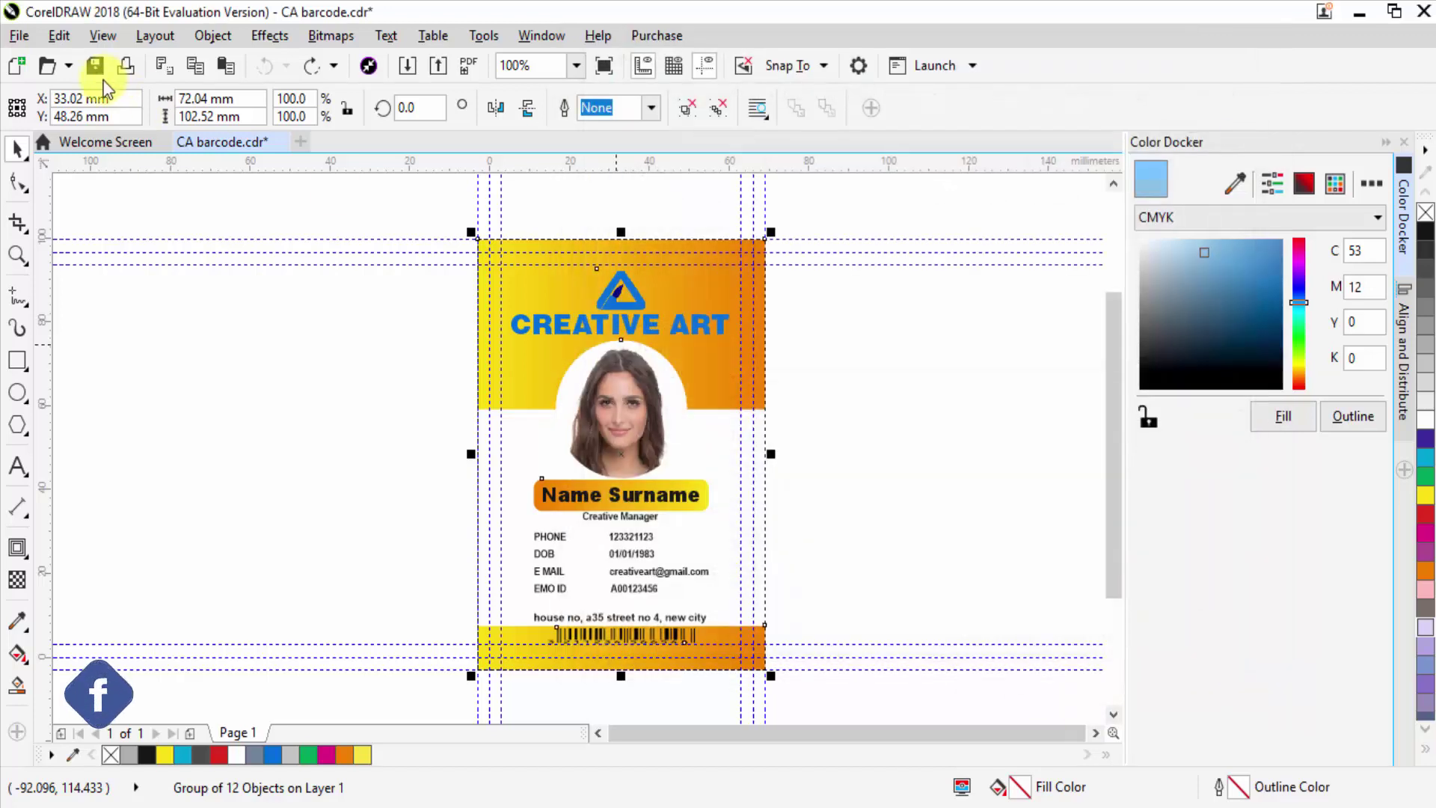
Browse the available templates of all types from the welcome screen and close the template browser.
left_click(89, 141)
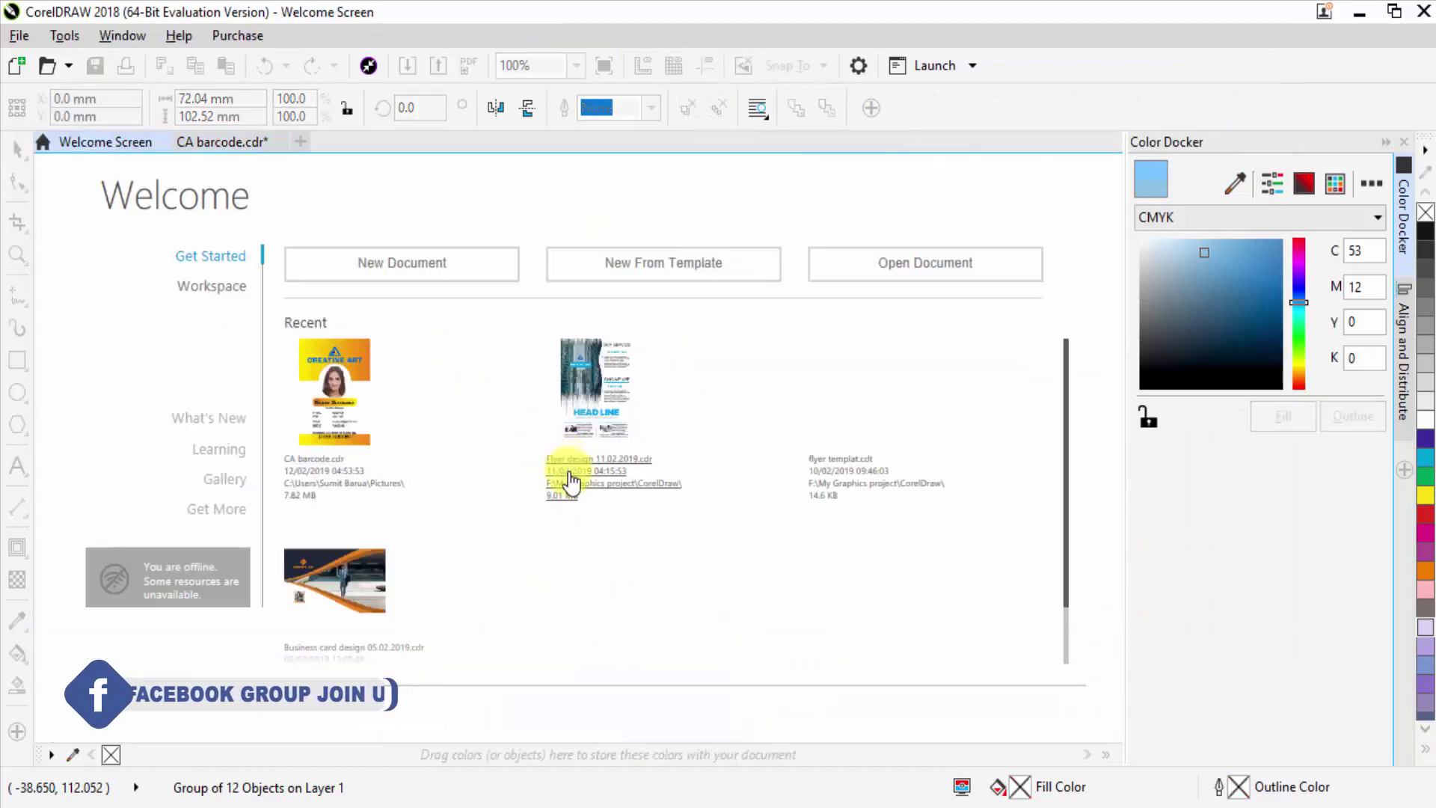
left_click(653, 268)
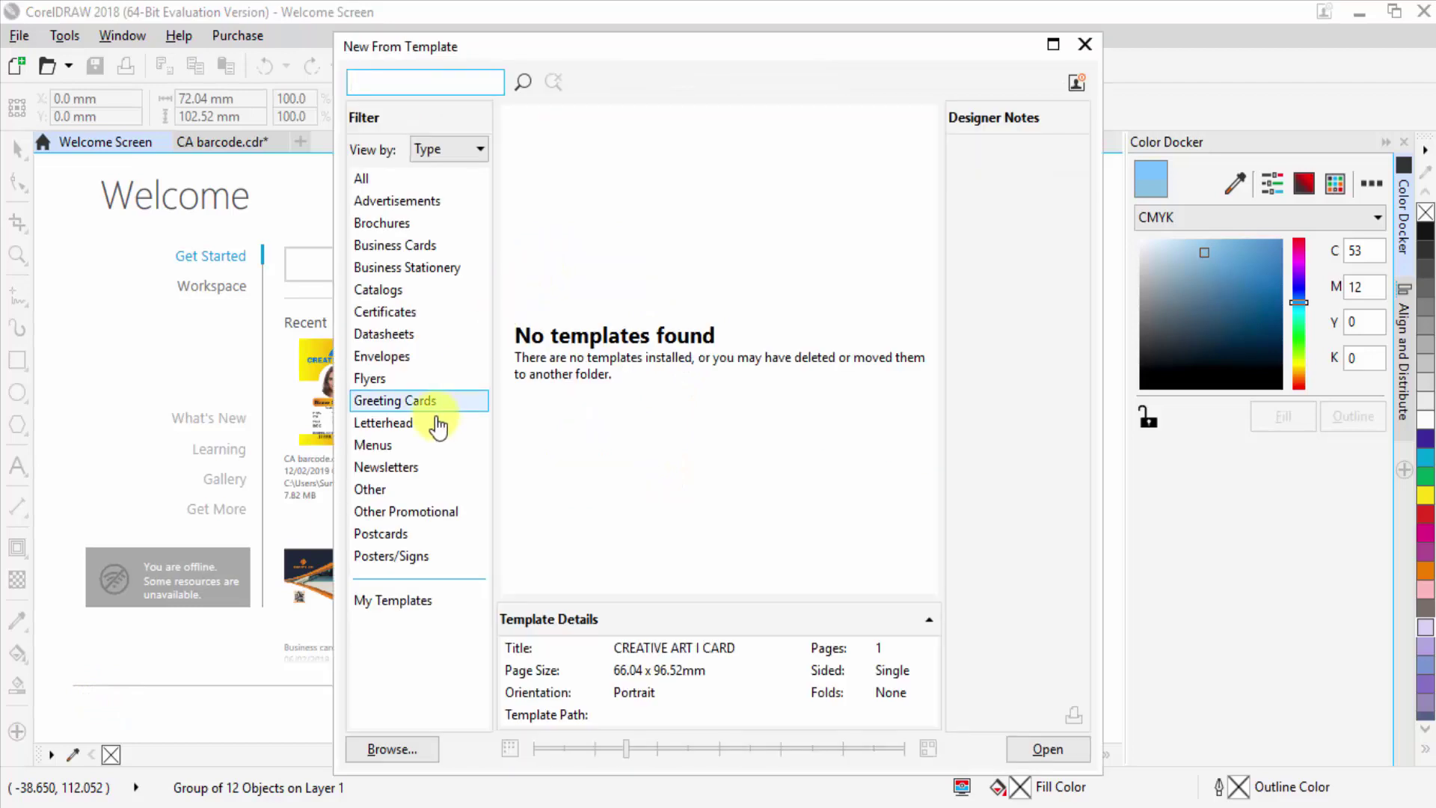
left_click(373, 181)
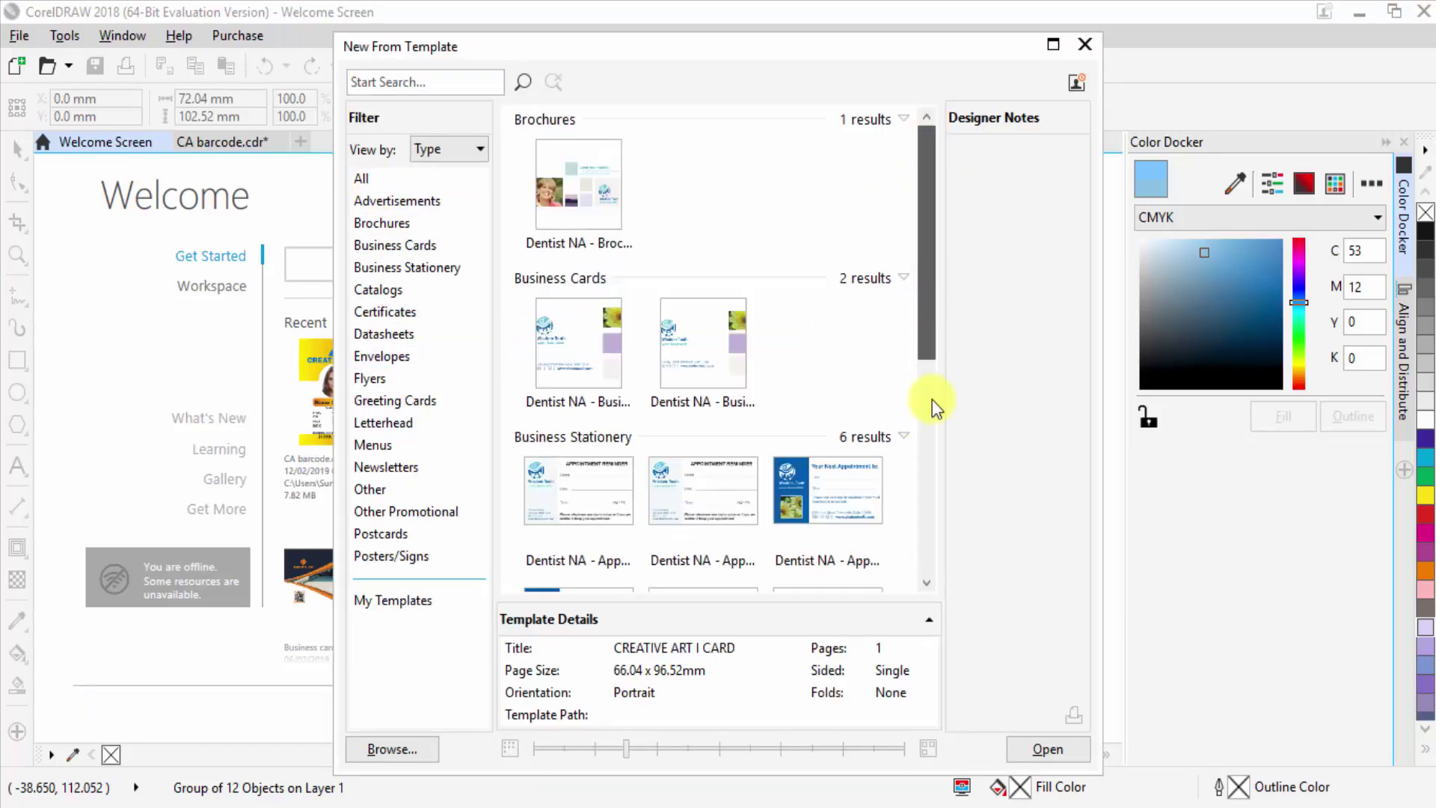
scroll(890, 214, "down", 1)
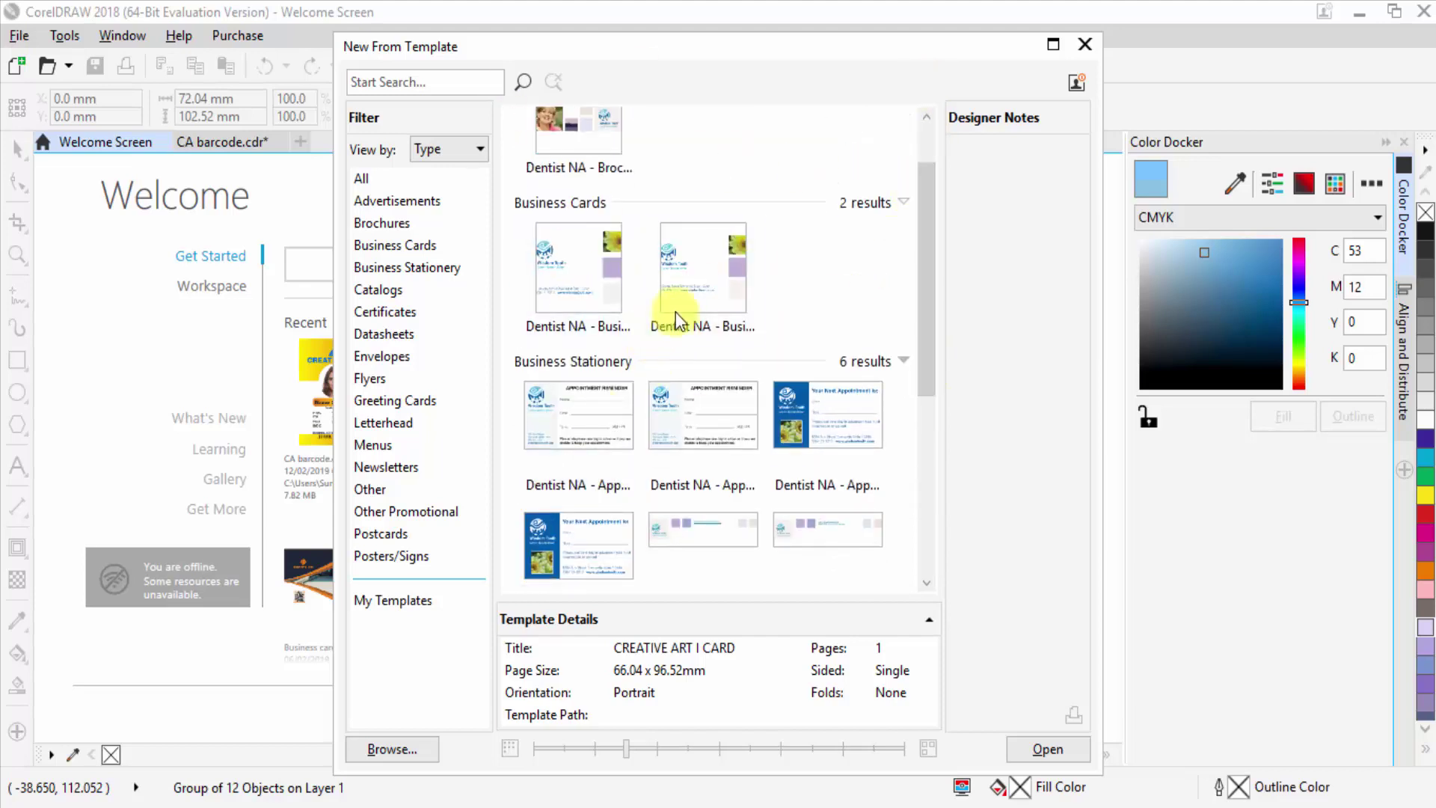
left_click(1084, 45)
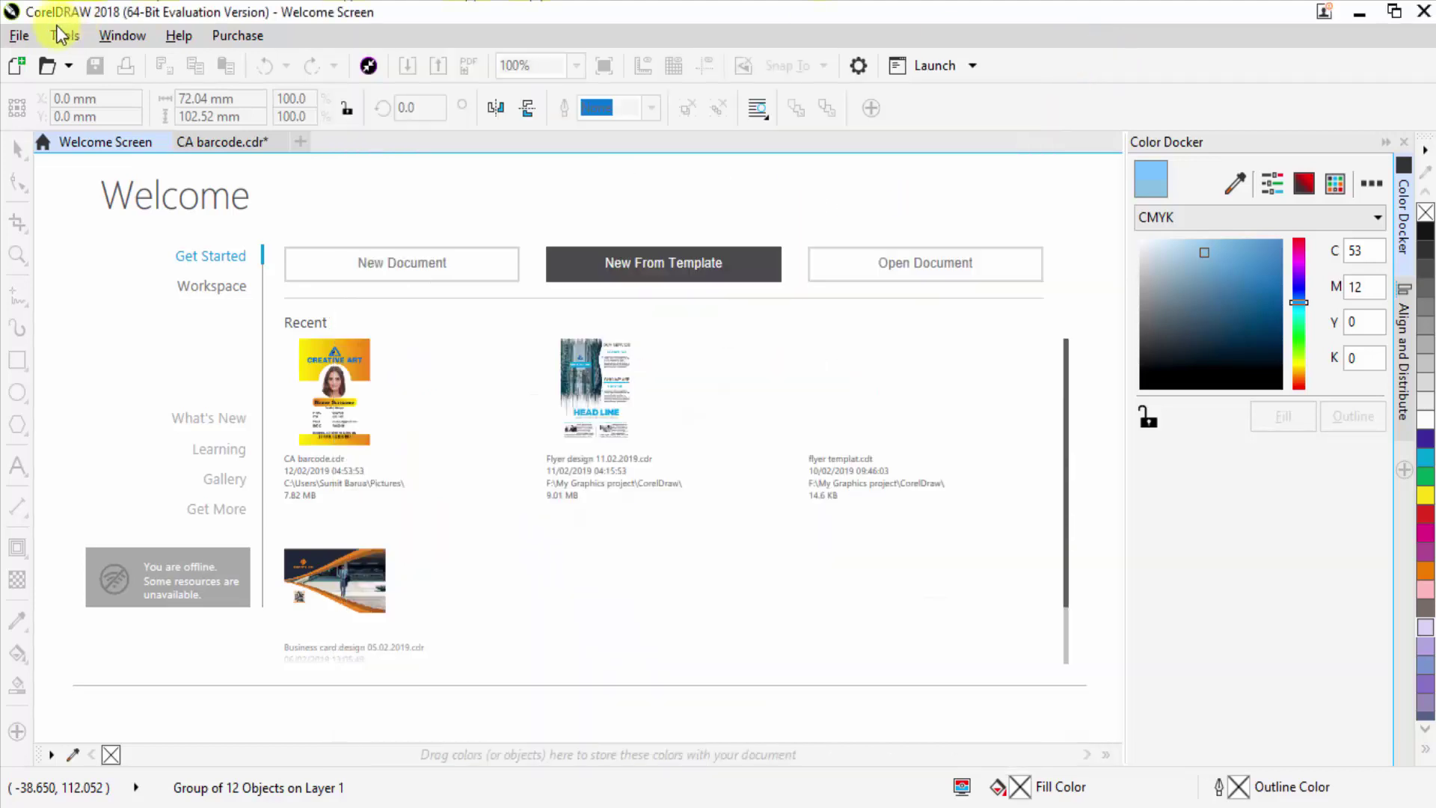
left_click(19, 36)
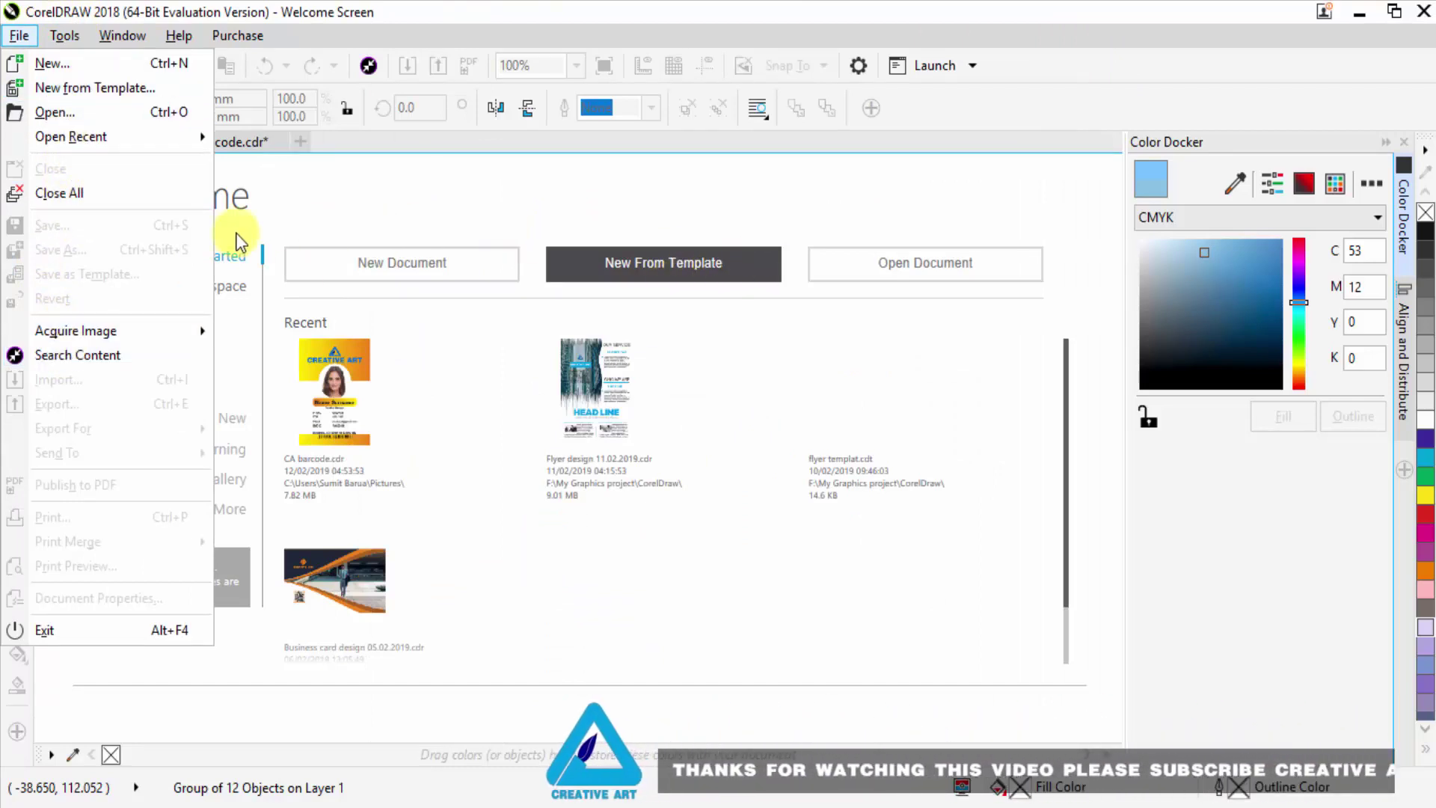
left_click(818, 224)
Start saving the CA barcode document as a CorelDRAW template with the file name CREATIVE ART I CARD.
left_click(230, 145)
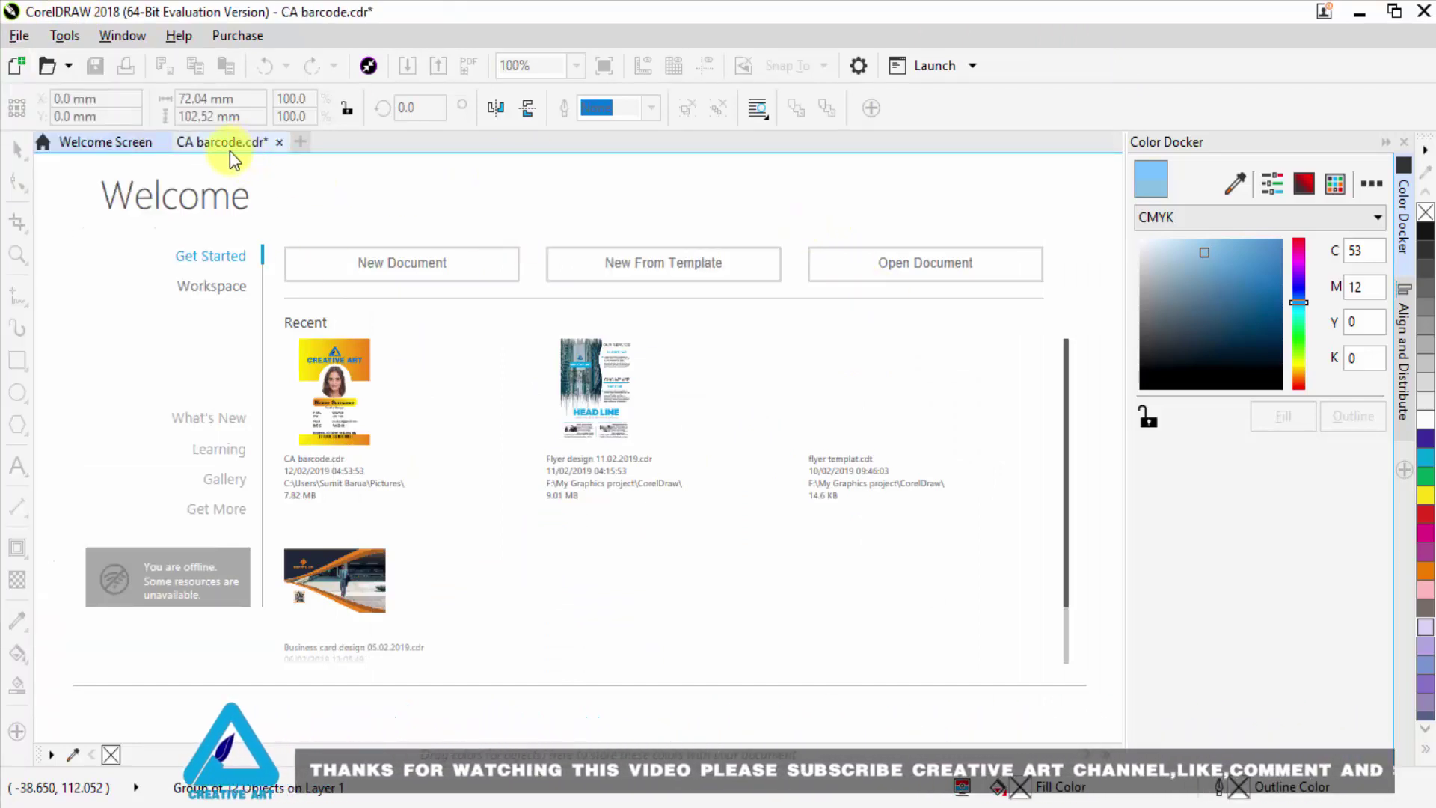
left_click(19, 36)
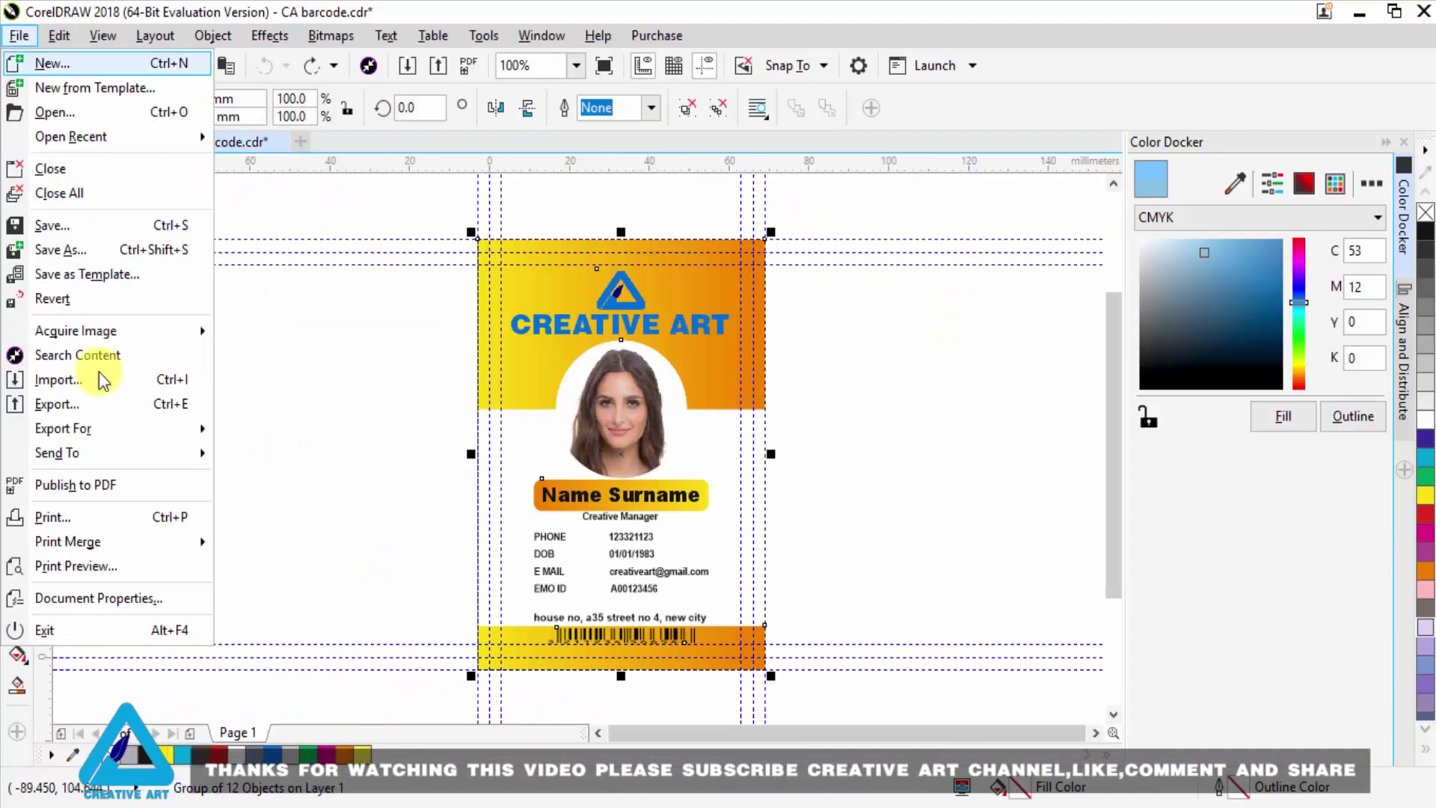
left_click(84, 275)
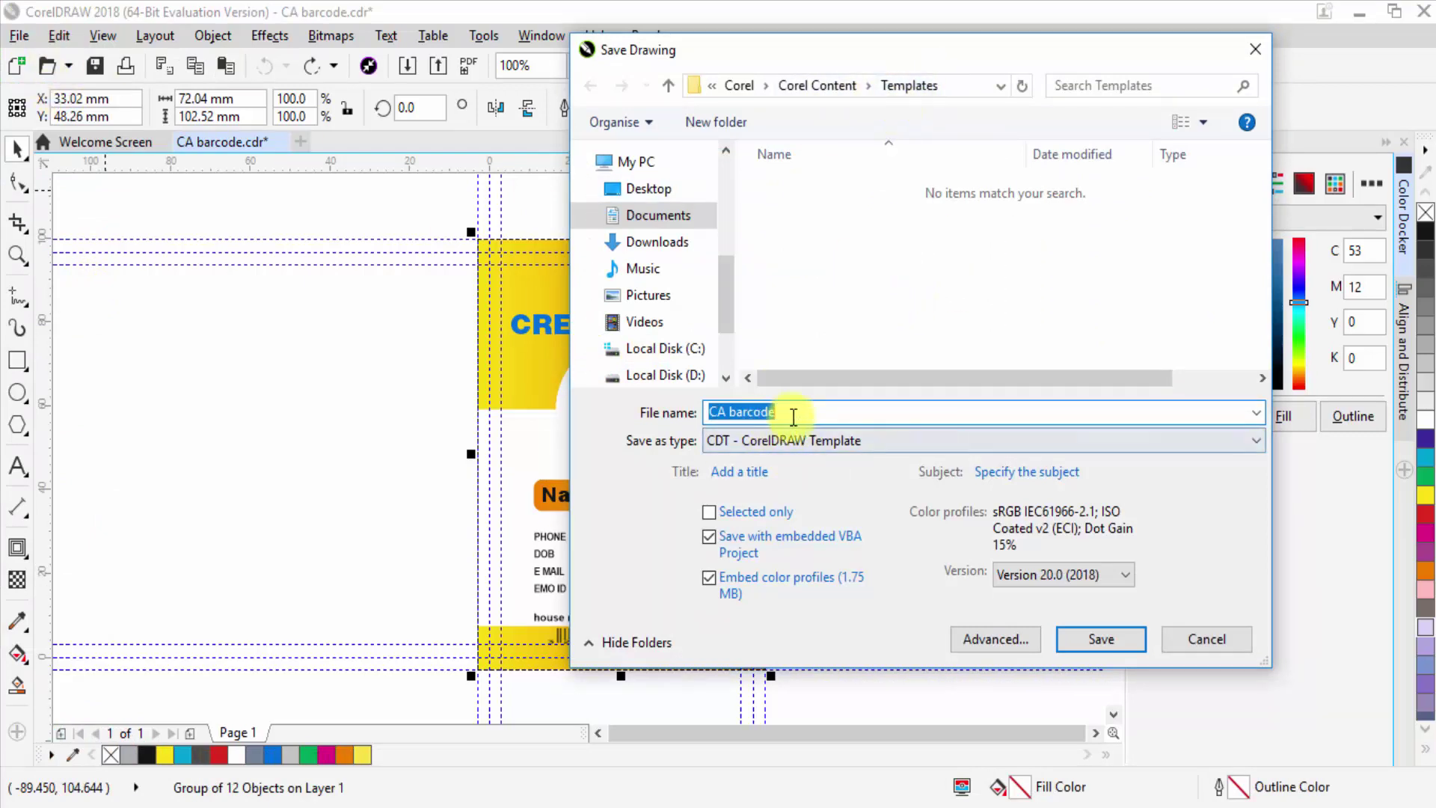
key("BackSpace")
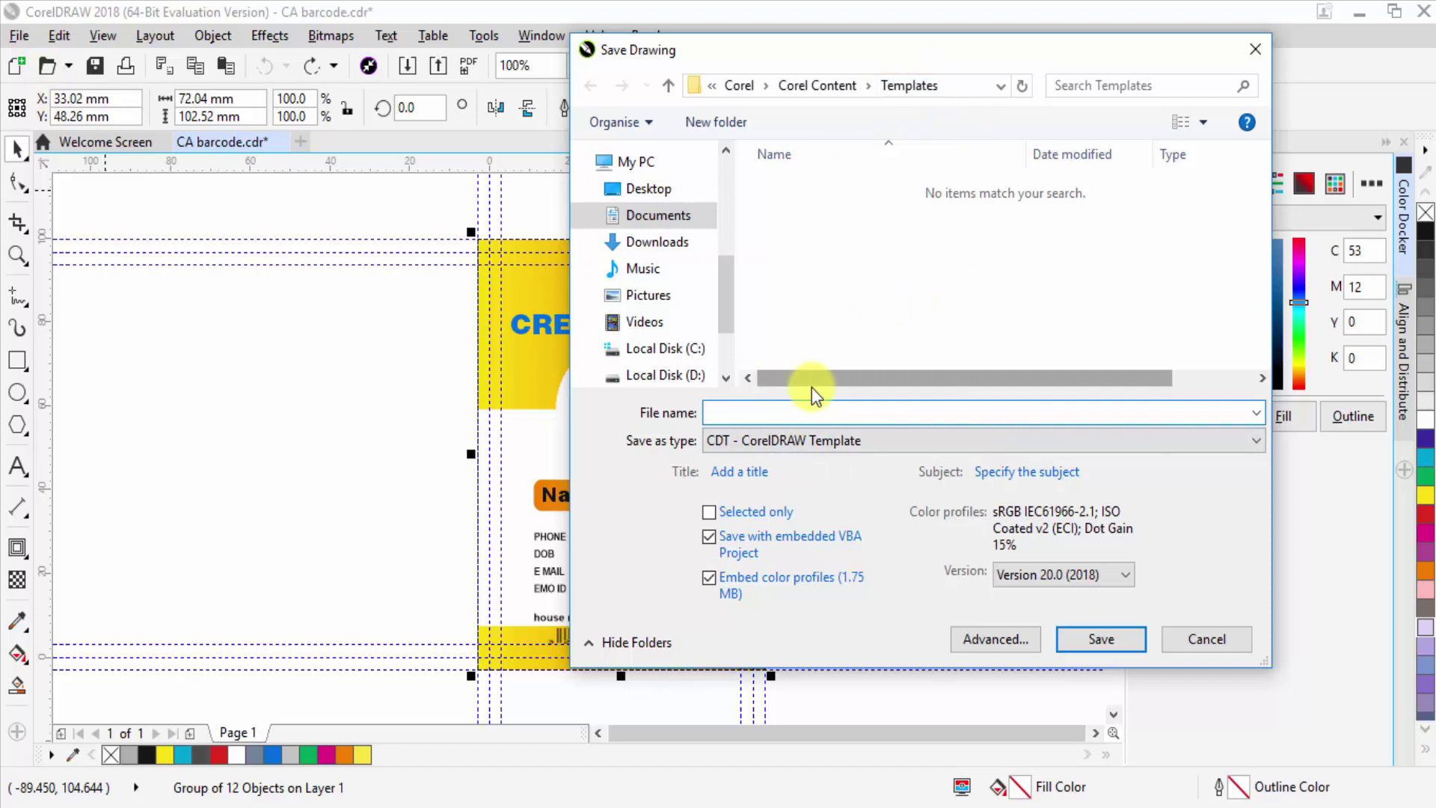
type("CA")
key("BackSpace")
key("BackSpace")
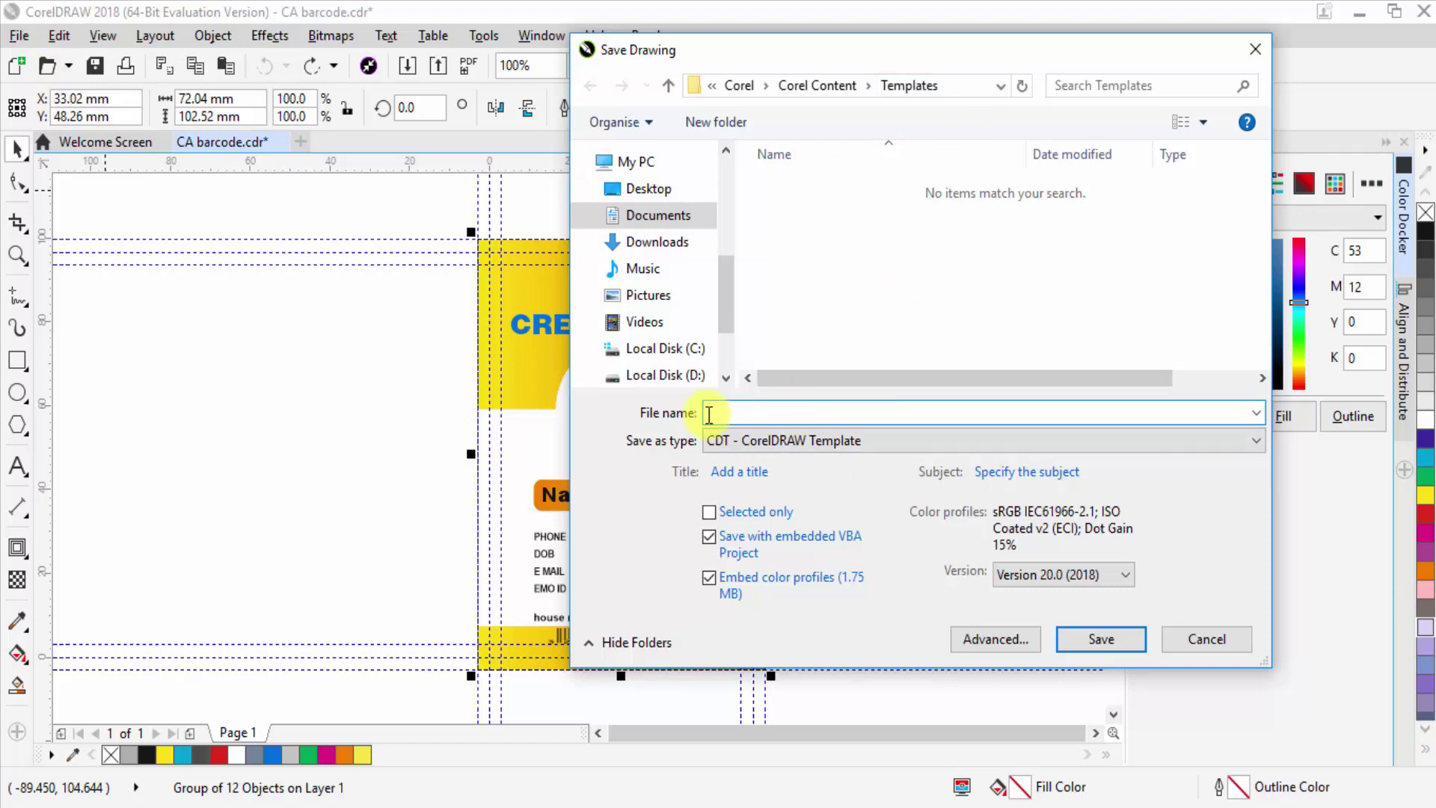
type("CREATIVE ART I CARD")
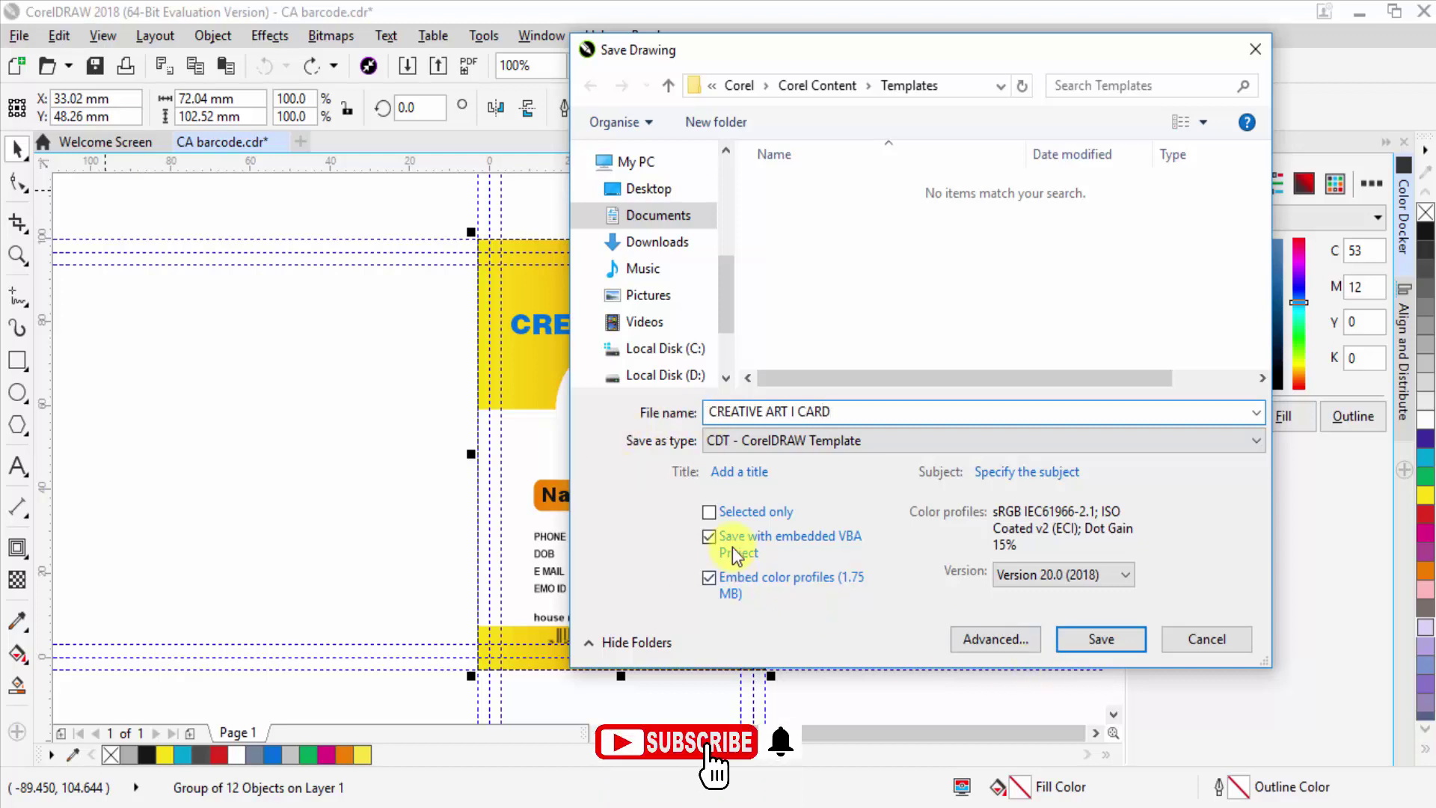
Limit the template being saved to the selected card artwork only.
mouse_move(755, 54)
left_mouse_down()
mouse_move(980, 34)
mouse_move(1002, 71)
mouse_move(988, 84)
left_mouse_up()
left_click(904, 494)
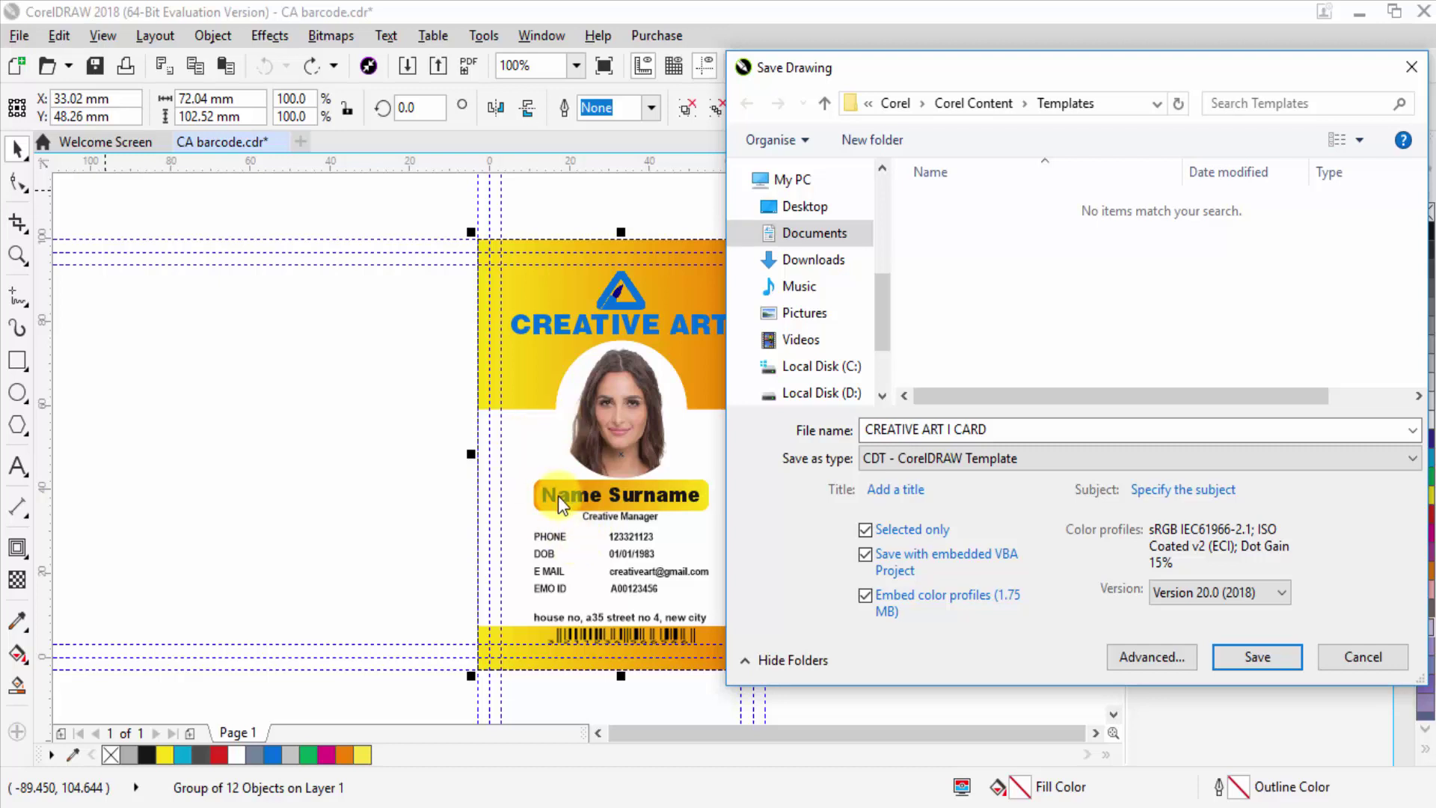
left_click_drag(958, 65, 706, 38)
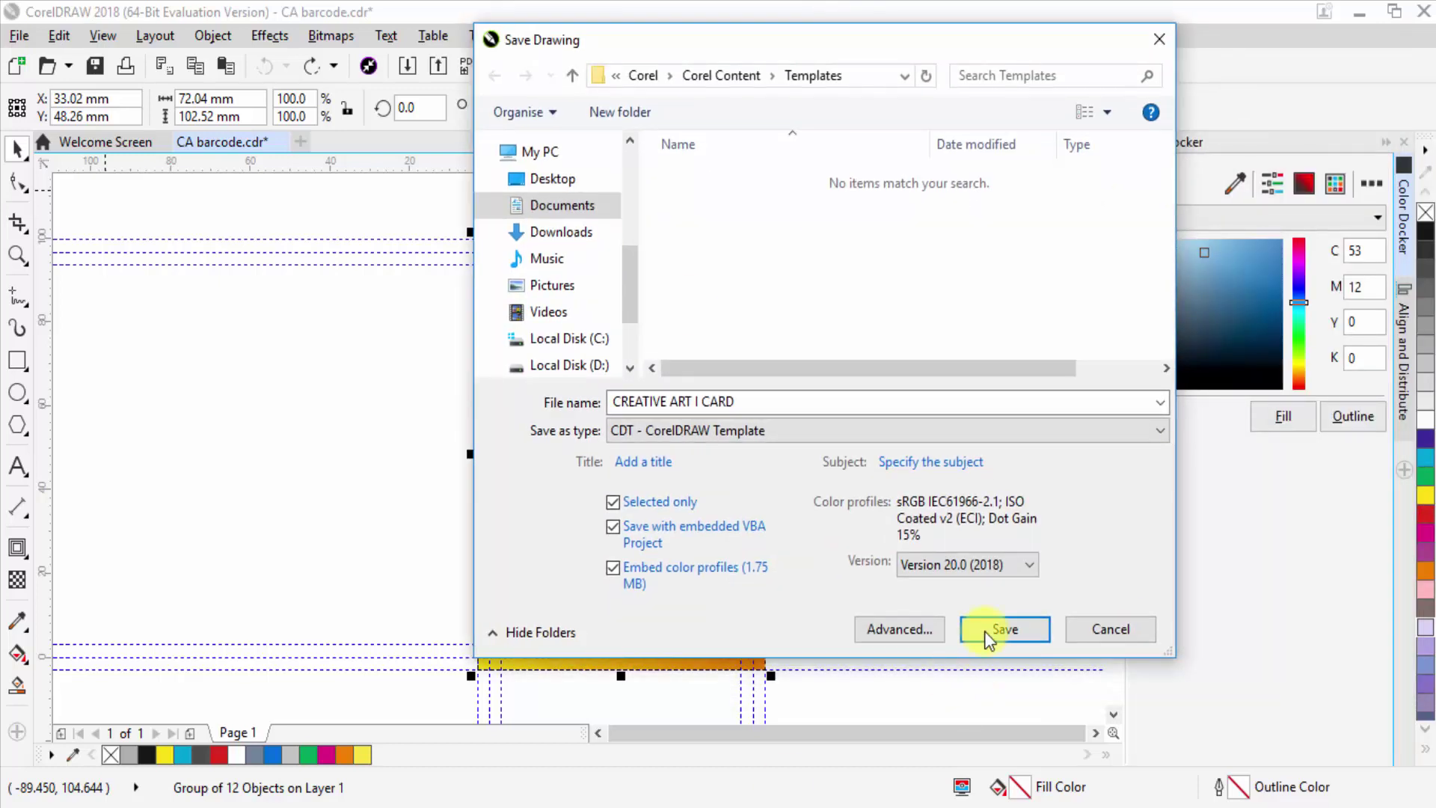
Review the advanced save options and the list of available file versions for the template.
left_click(897, 628)
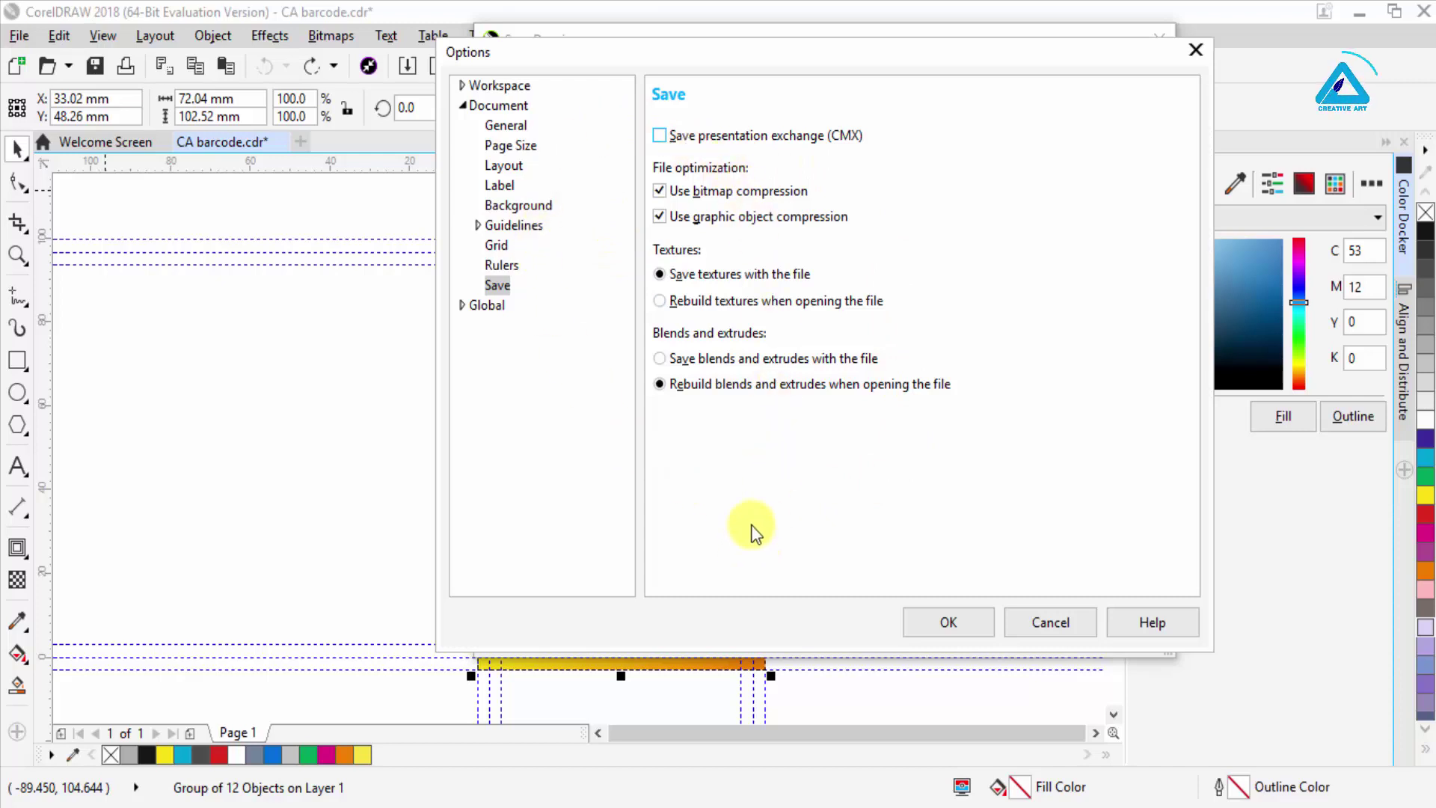
left_click(940, 628)
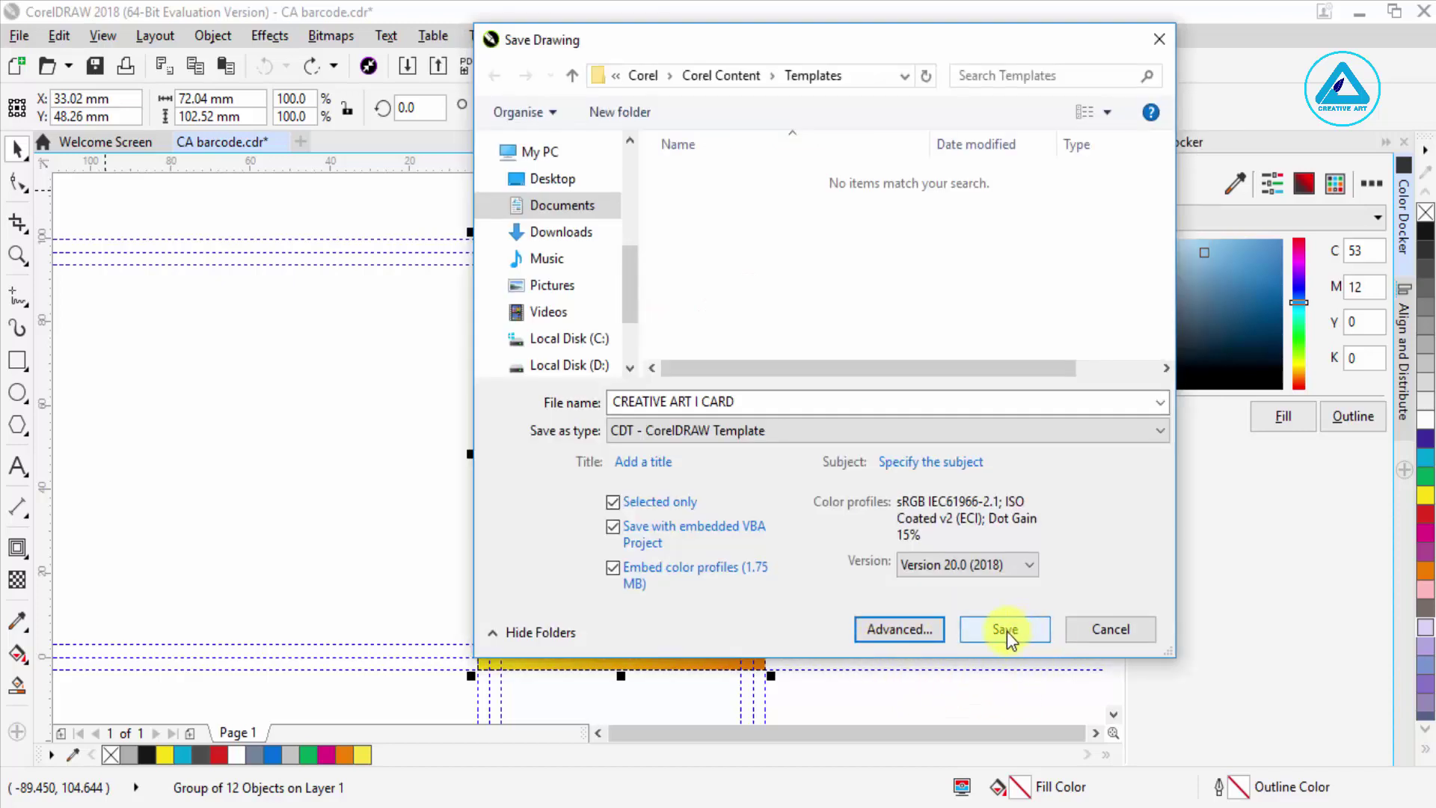
left_click(984, 566)
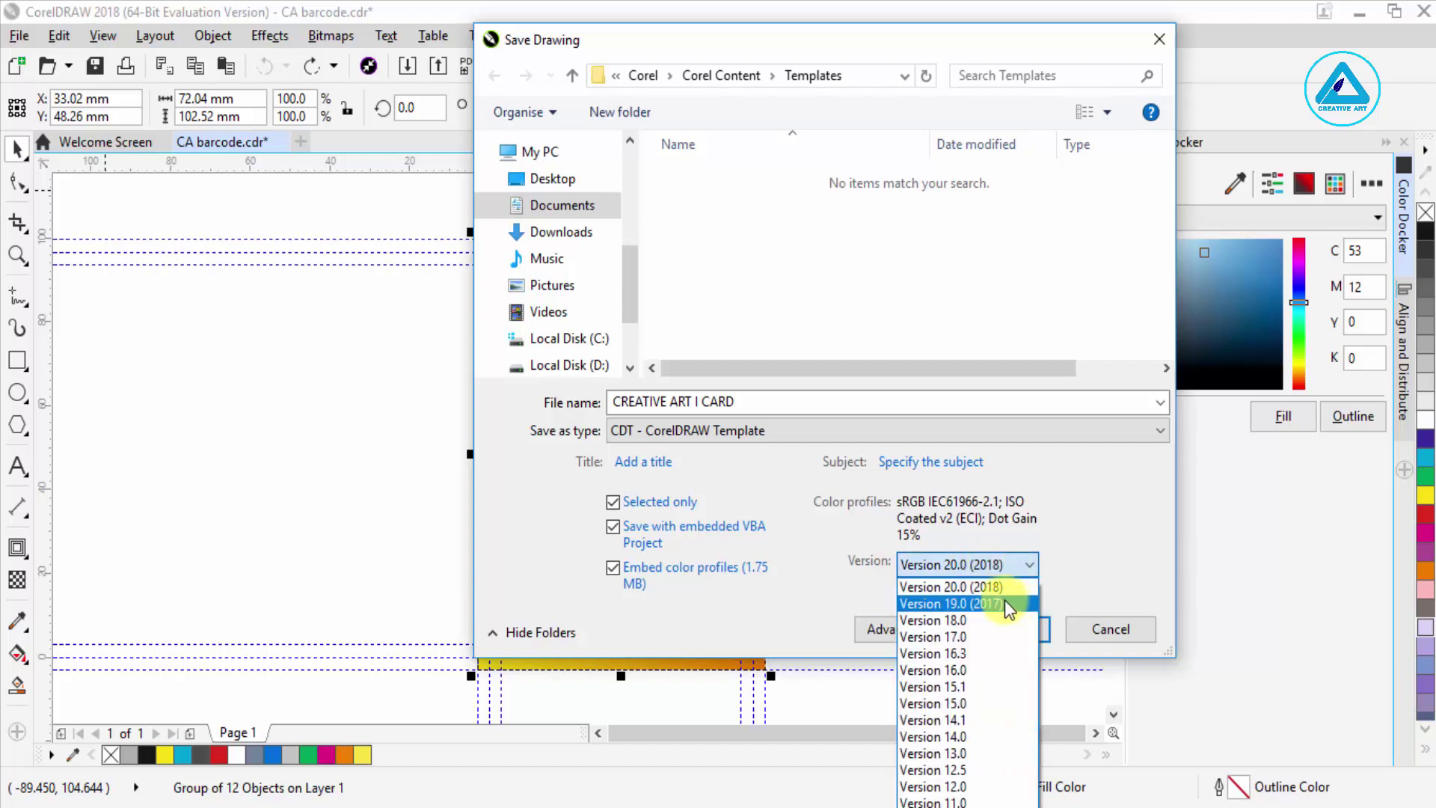
left_click(1096, 554)
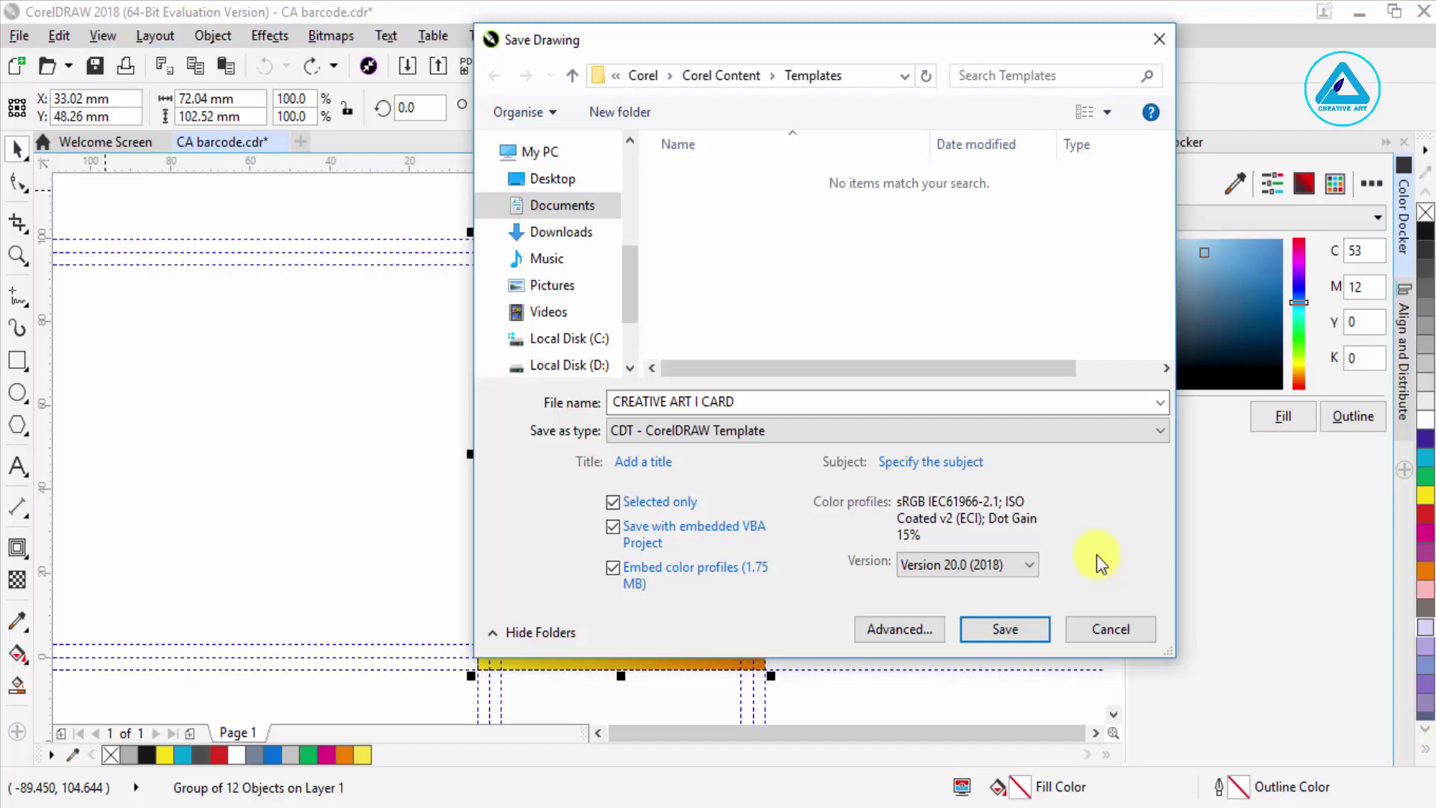
left_click(1017, 555)
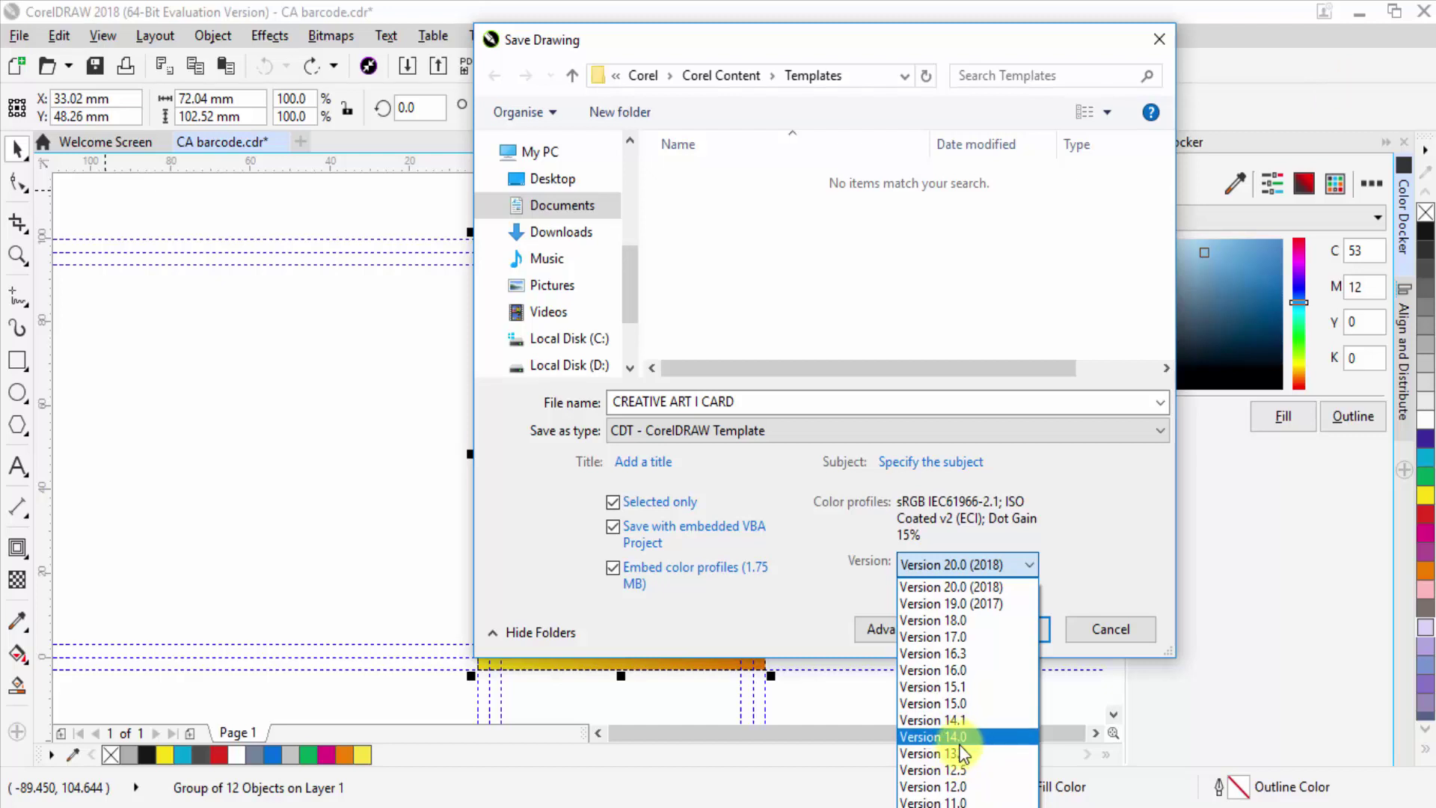
left_click(1100, 540)
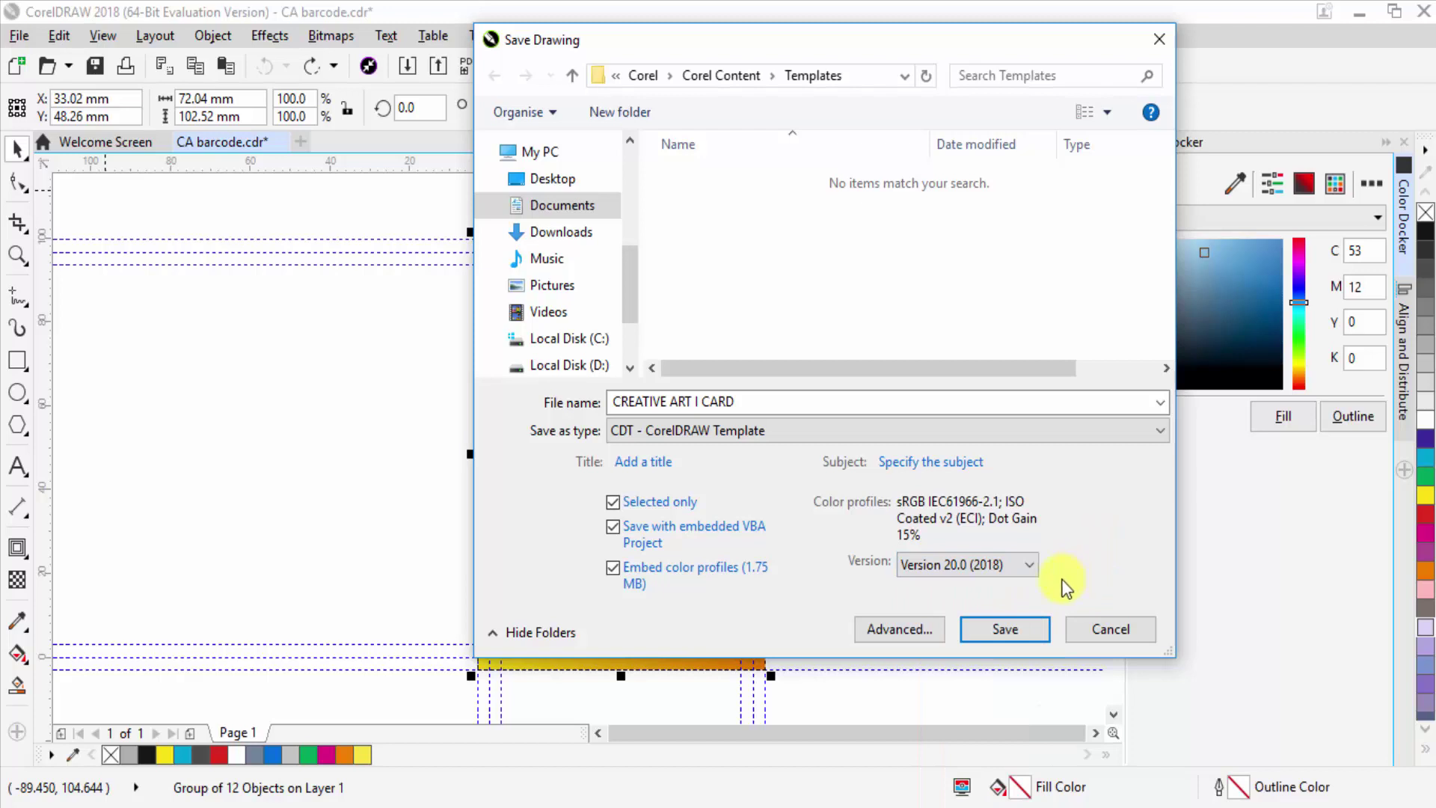
Save the template and enter CREATIVE ART I CARD as the name in its template properties.
left_click(1022, 628)
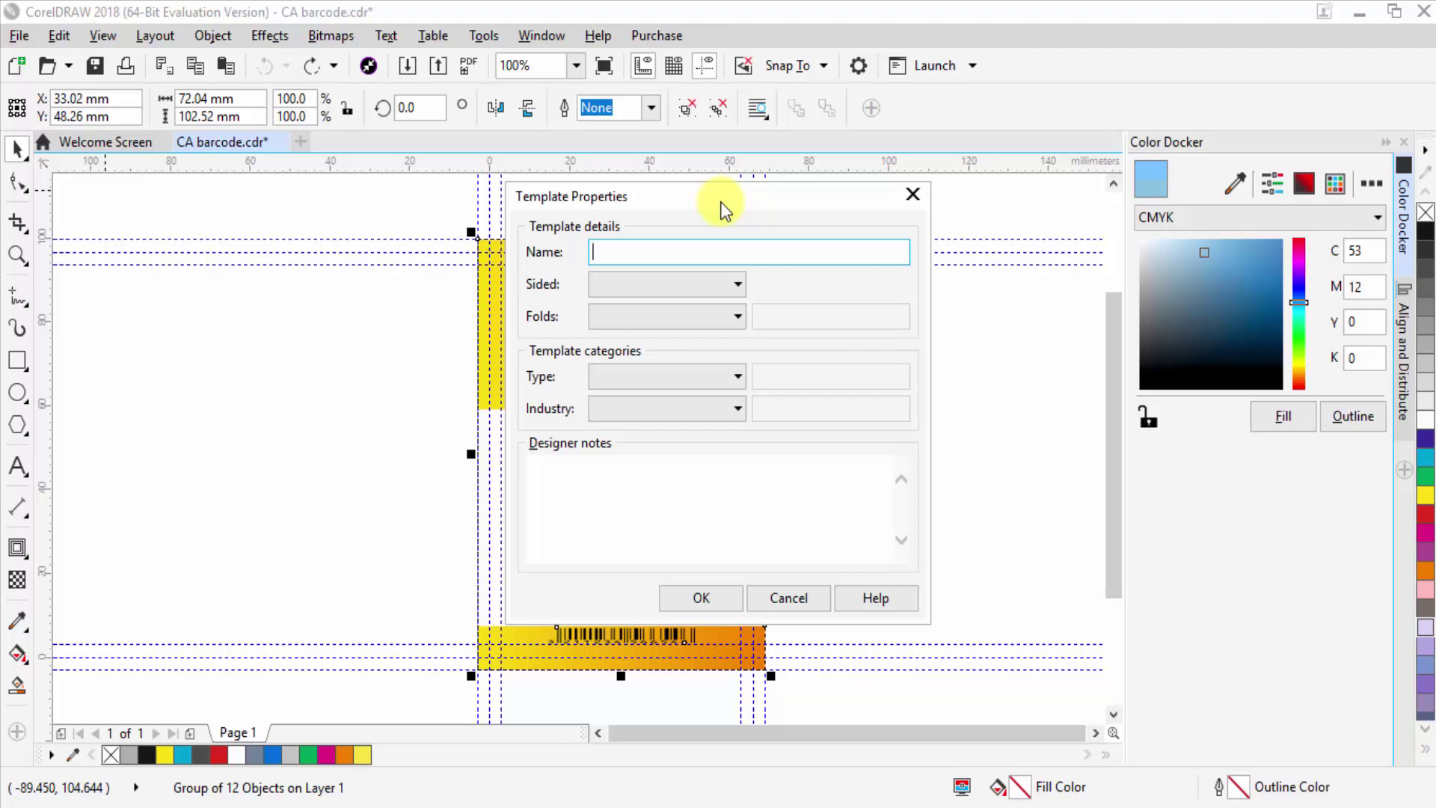
type("REATIVE ART I CAR")
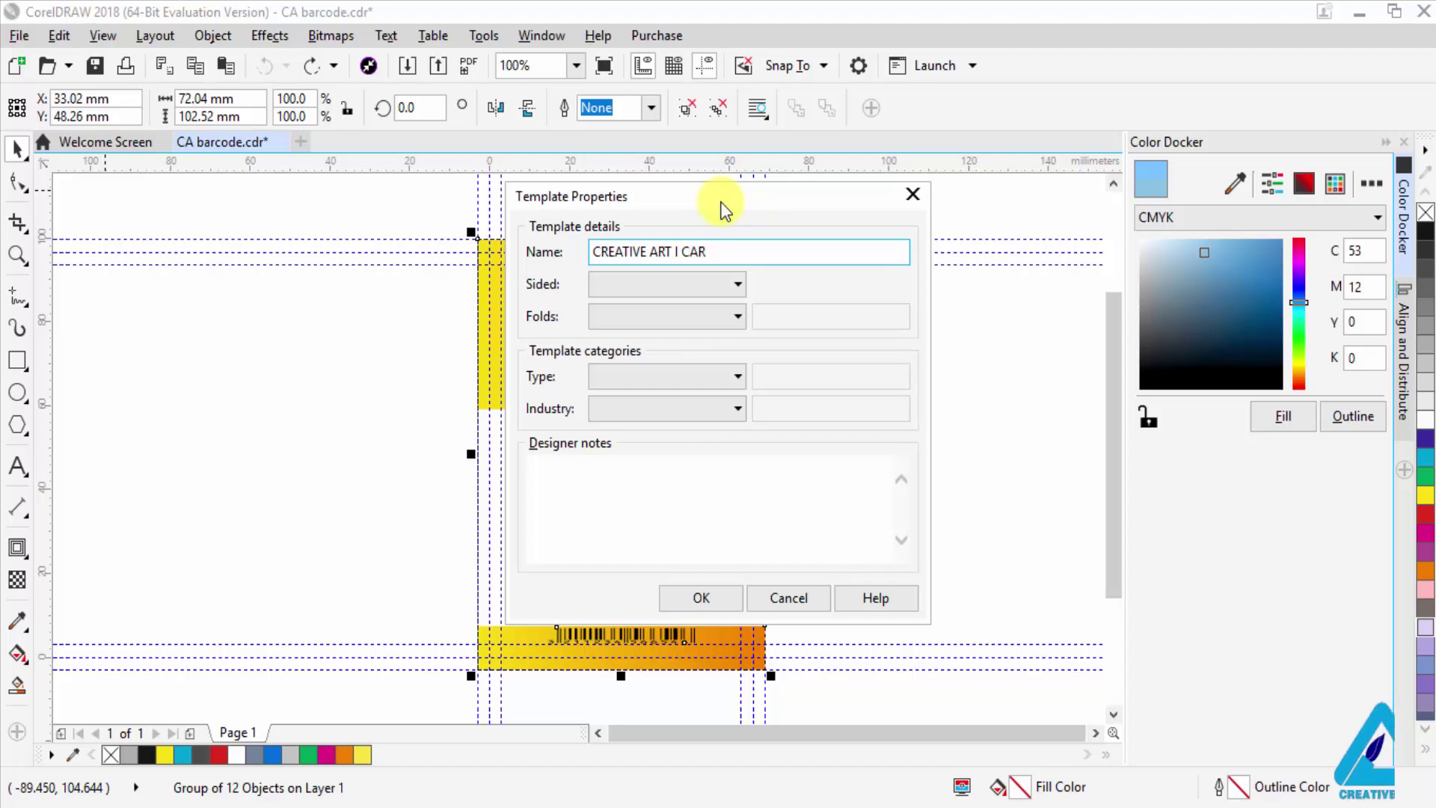
type("D")
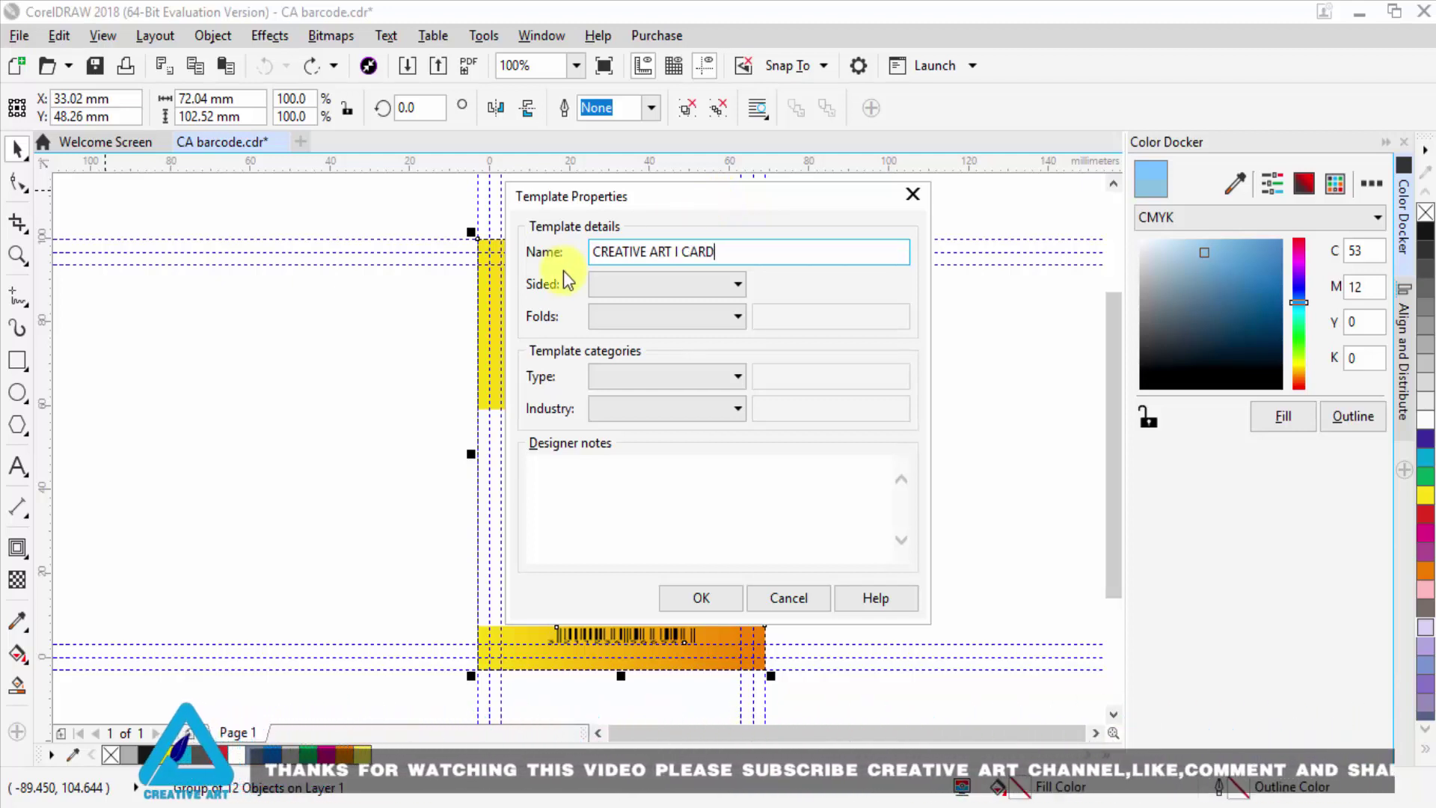
Set the template details to Single sided with None for folds.
left_click(670, 284)
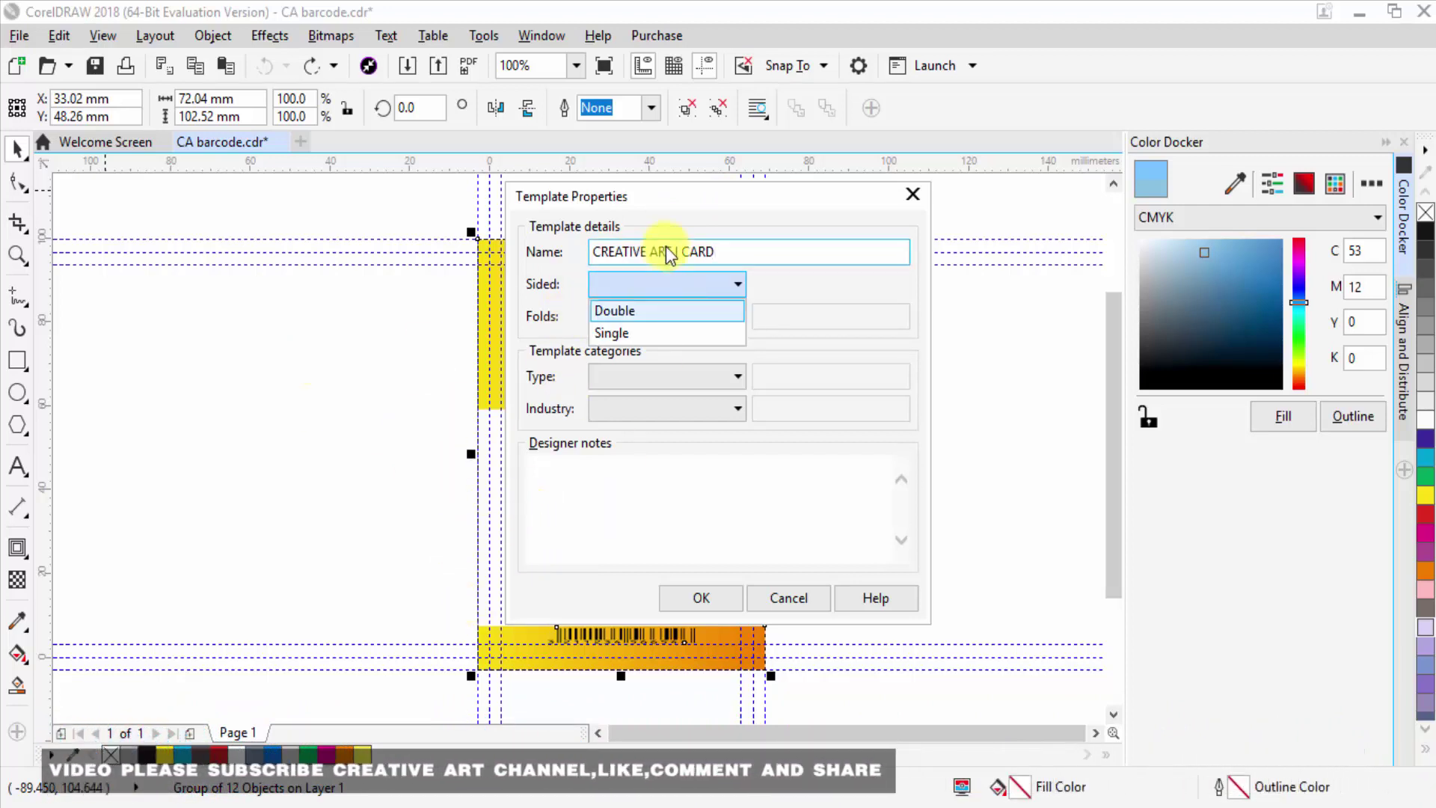
left_click(695, 199)
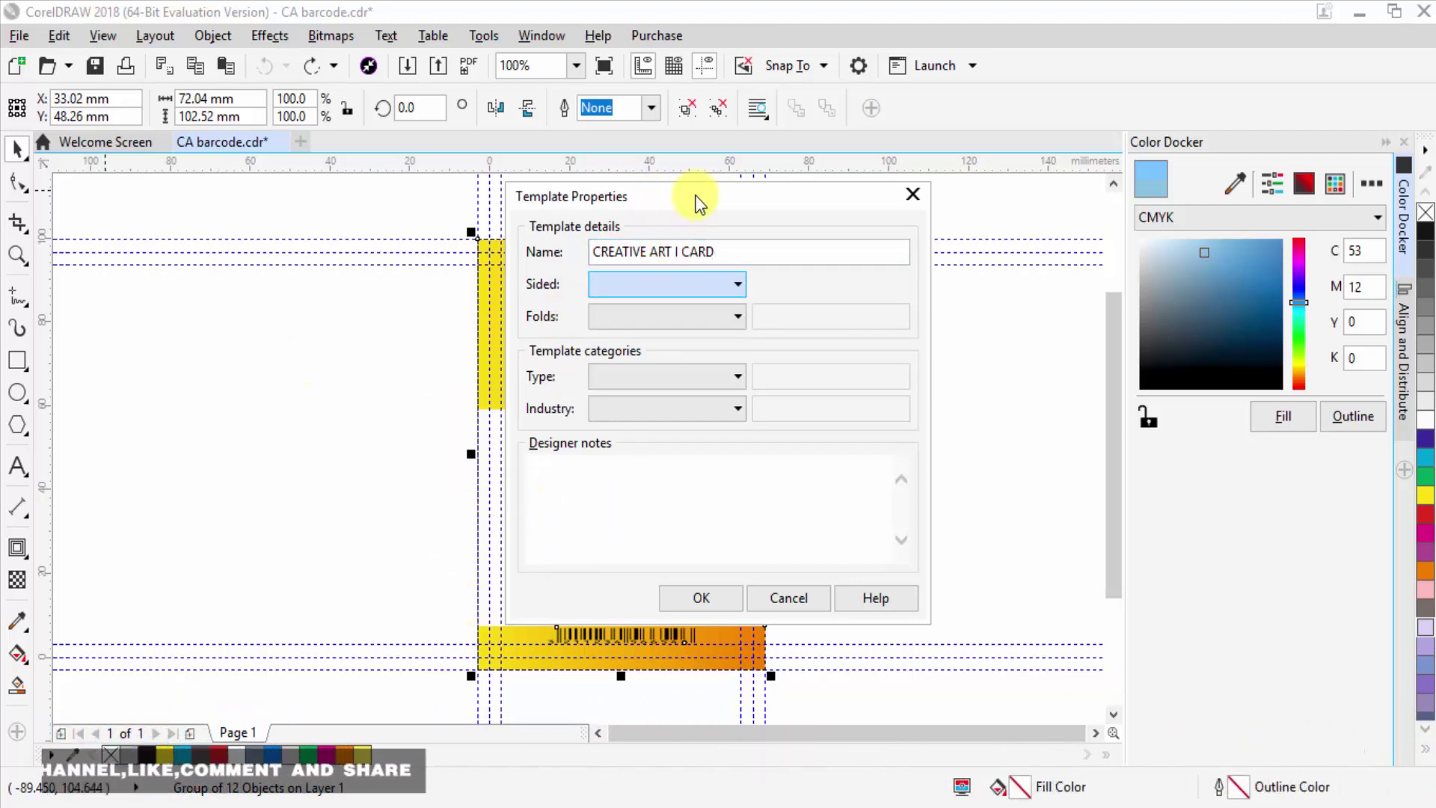
left_click(733, 294)
left_click(628, 334)
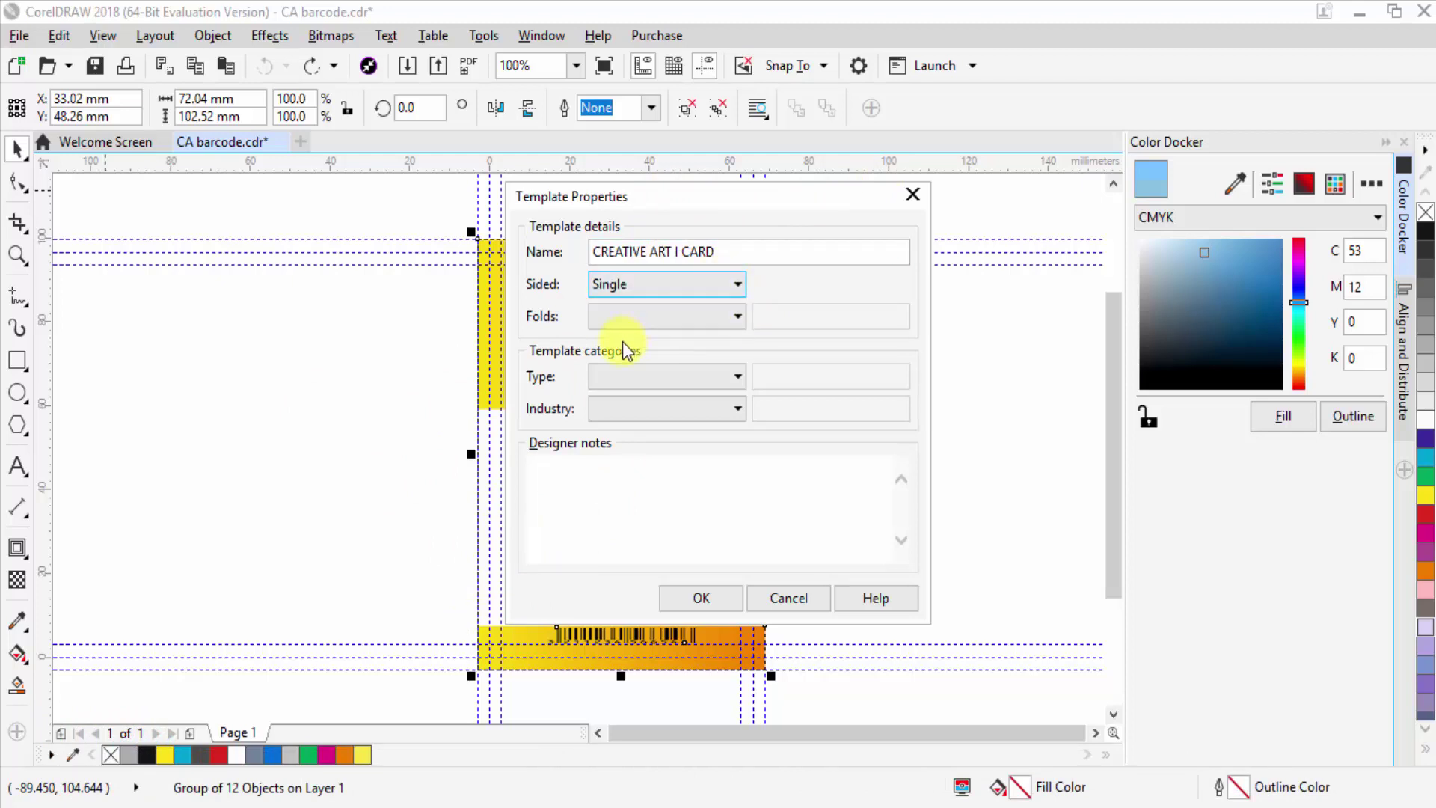
left_click(681, 315)
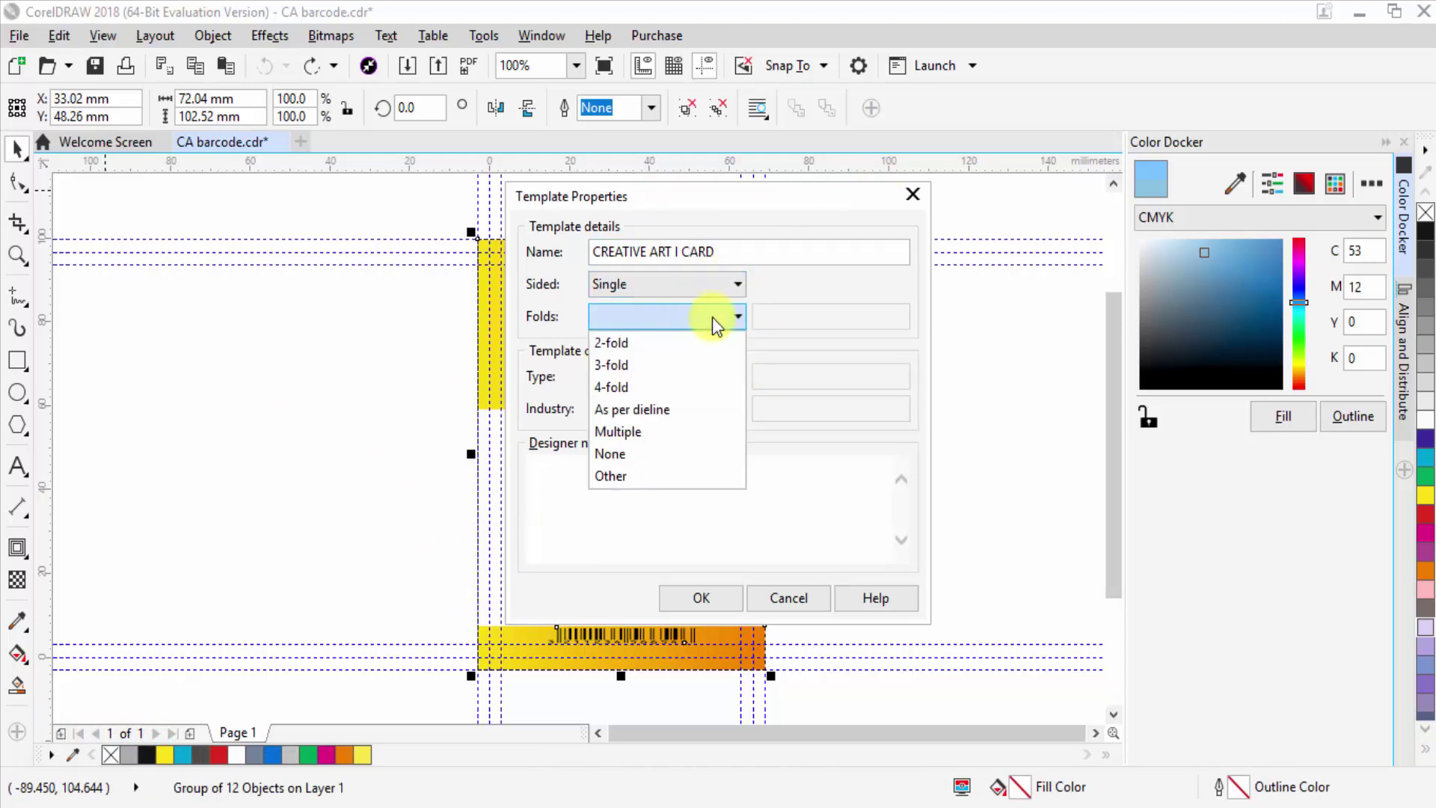
left_click(714, 316)
left_click_drag(739, 208, 1038, 162)
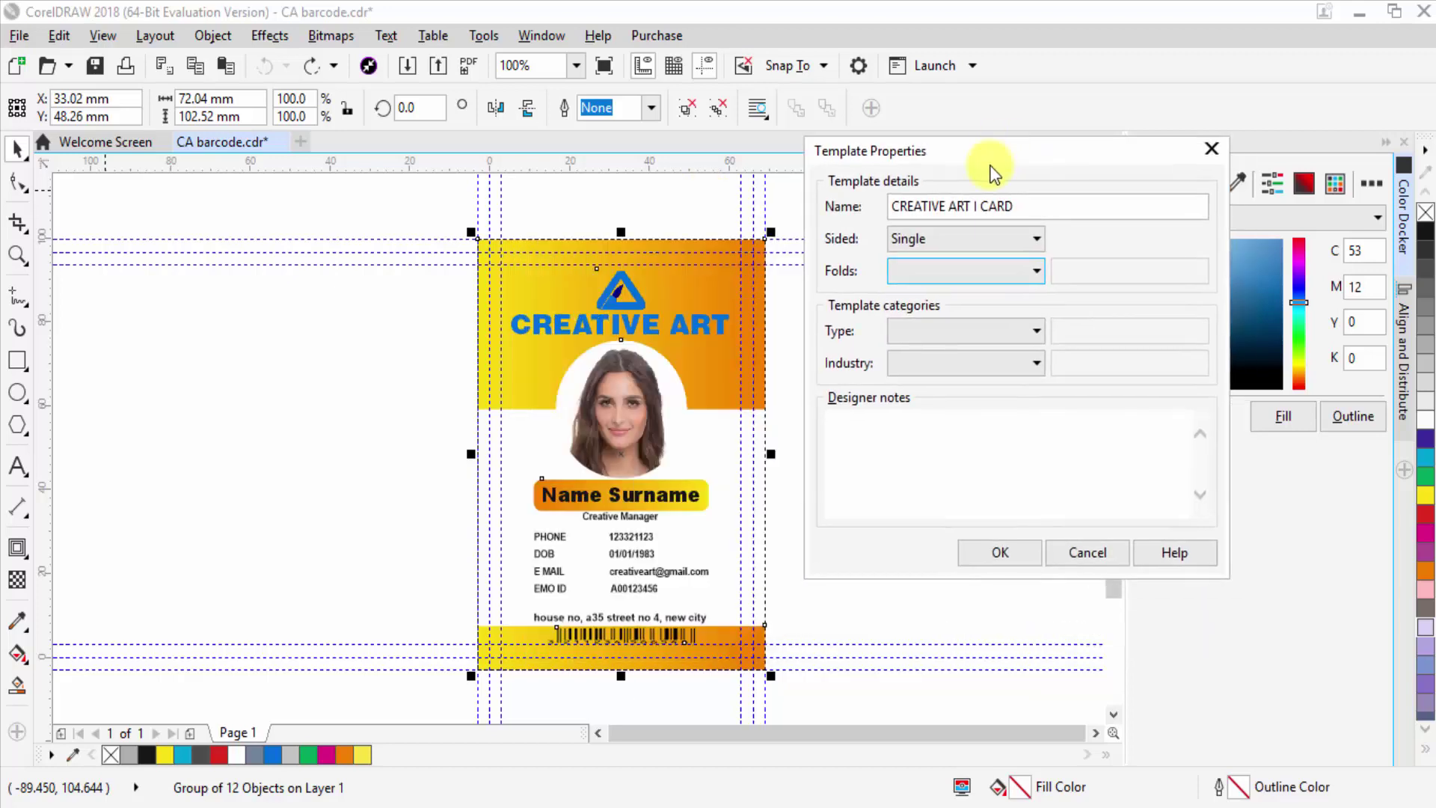
left_click(968, 270)
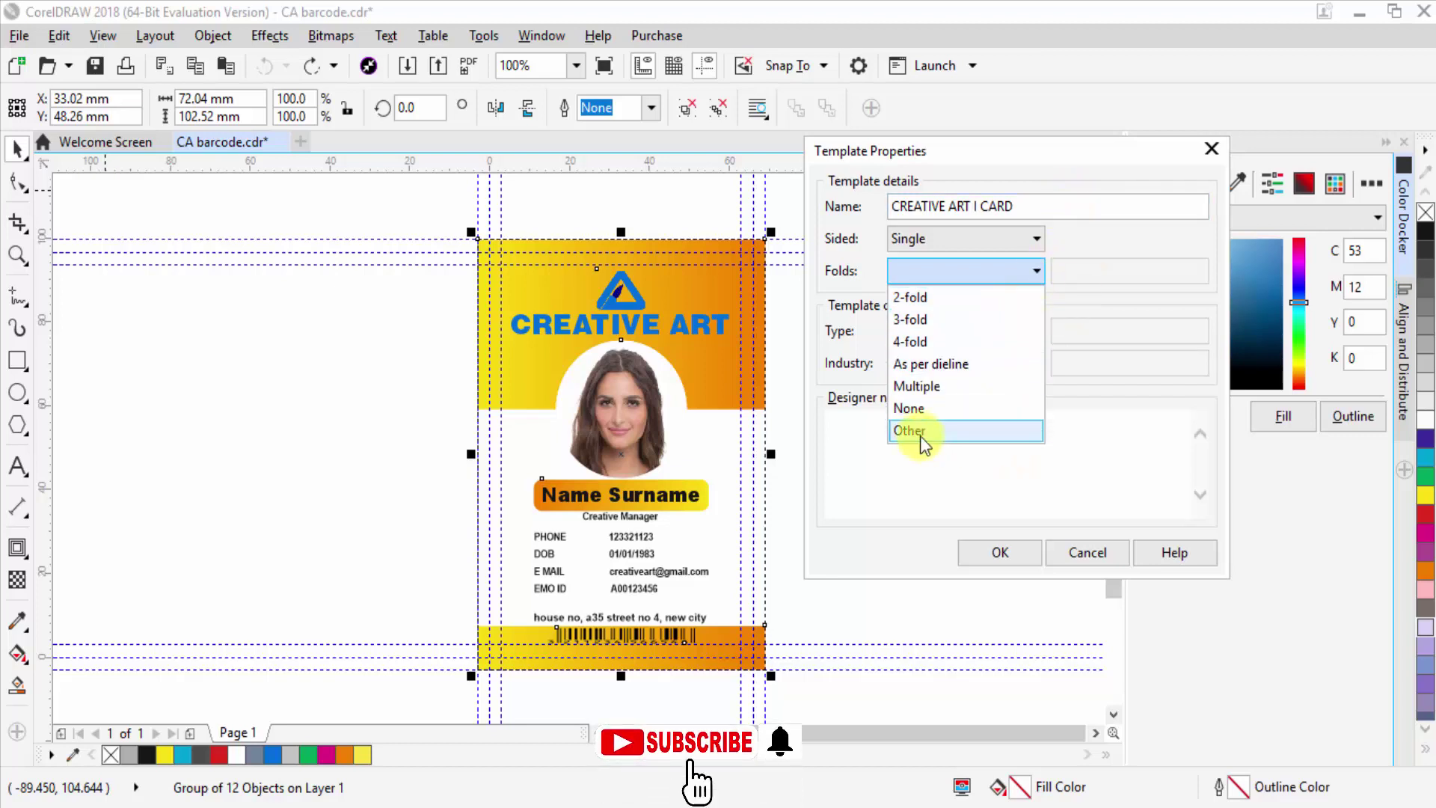
left_click(932, 405)
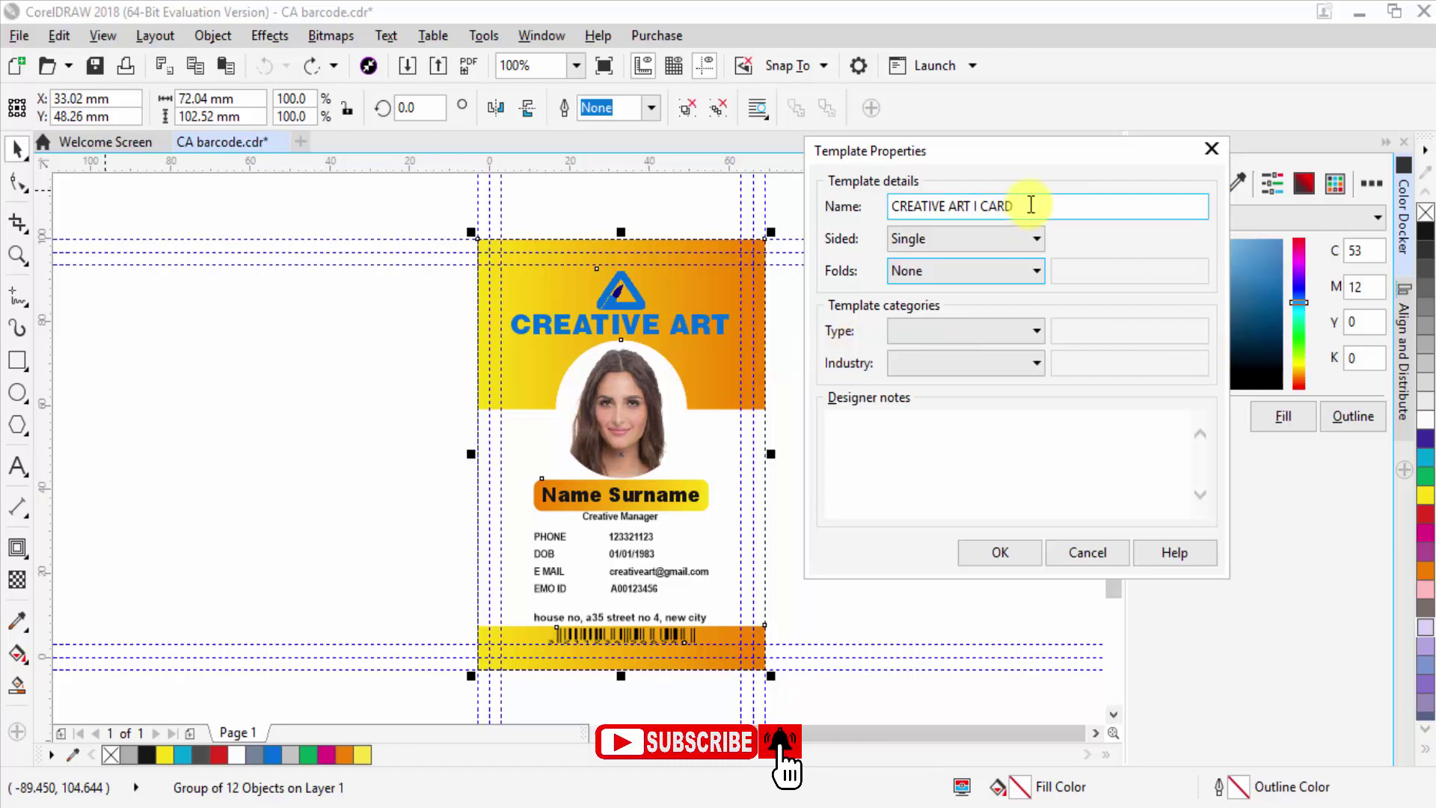
Categorise the template as Business Stationery with Other as the industry, and confirm the template properties.
left_click_drag(1033, 168, 989, 136)
left_click(963, 295)
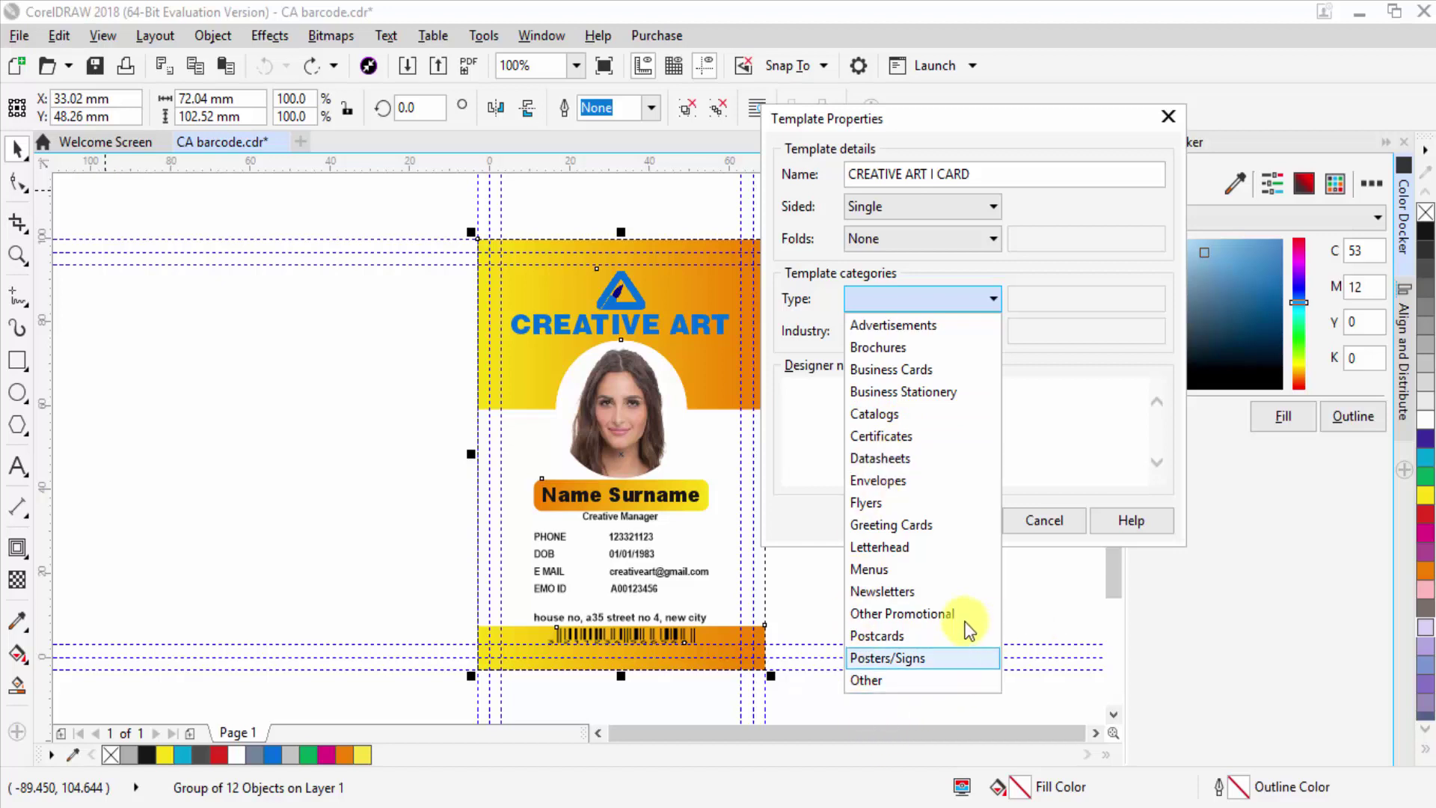
left_click(1059, 435)
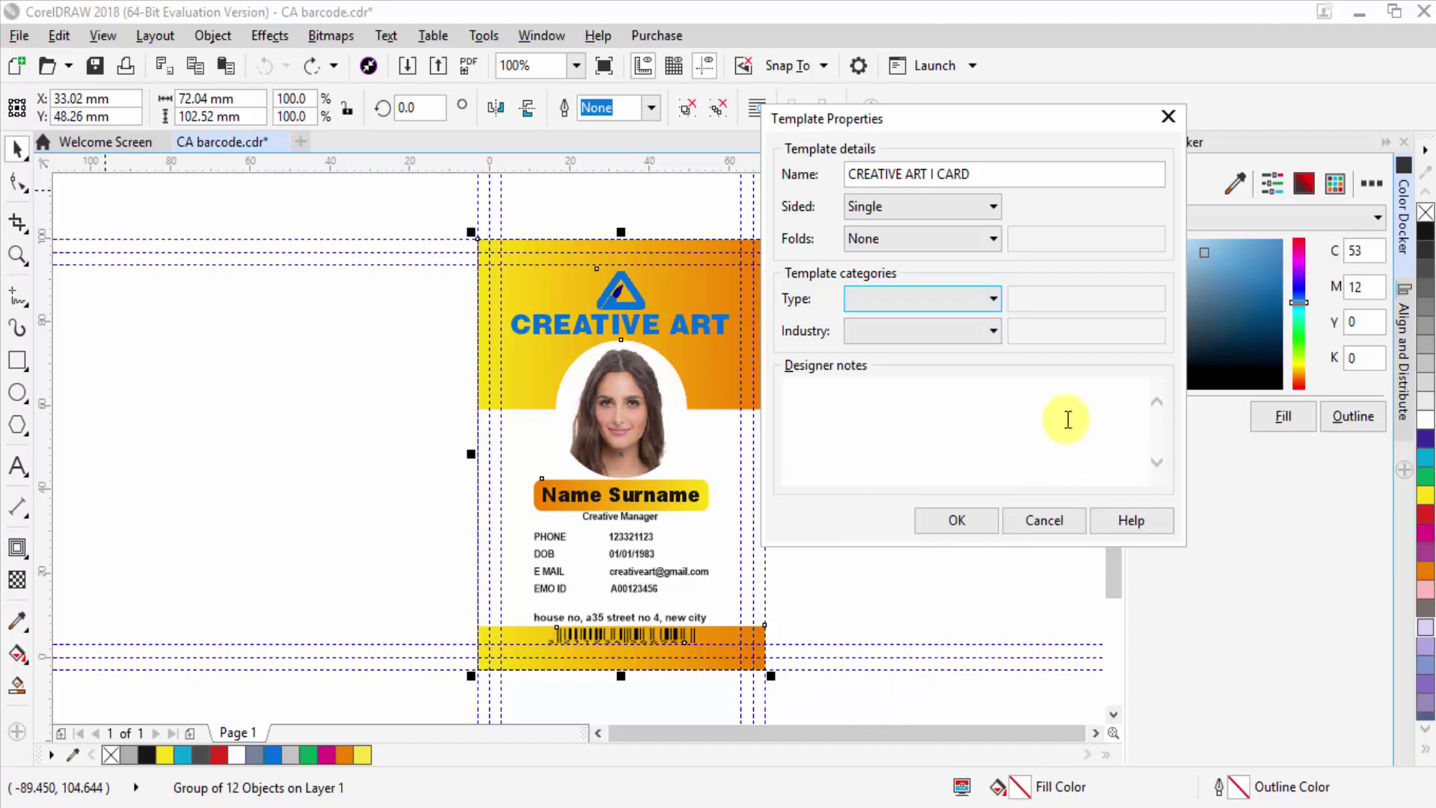
left_click(962, 295)
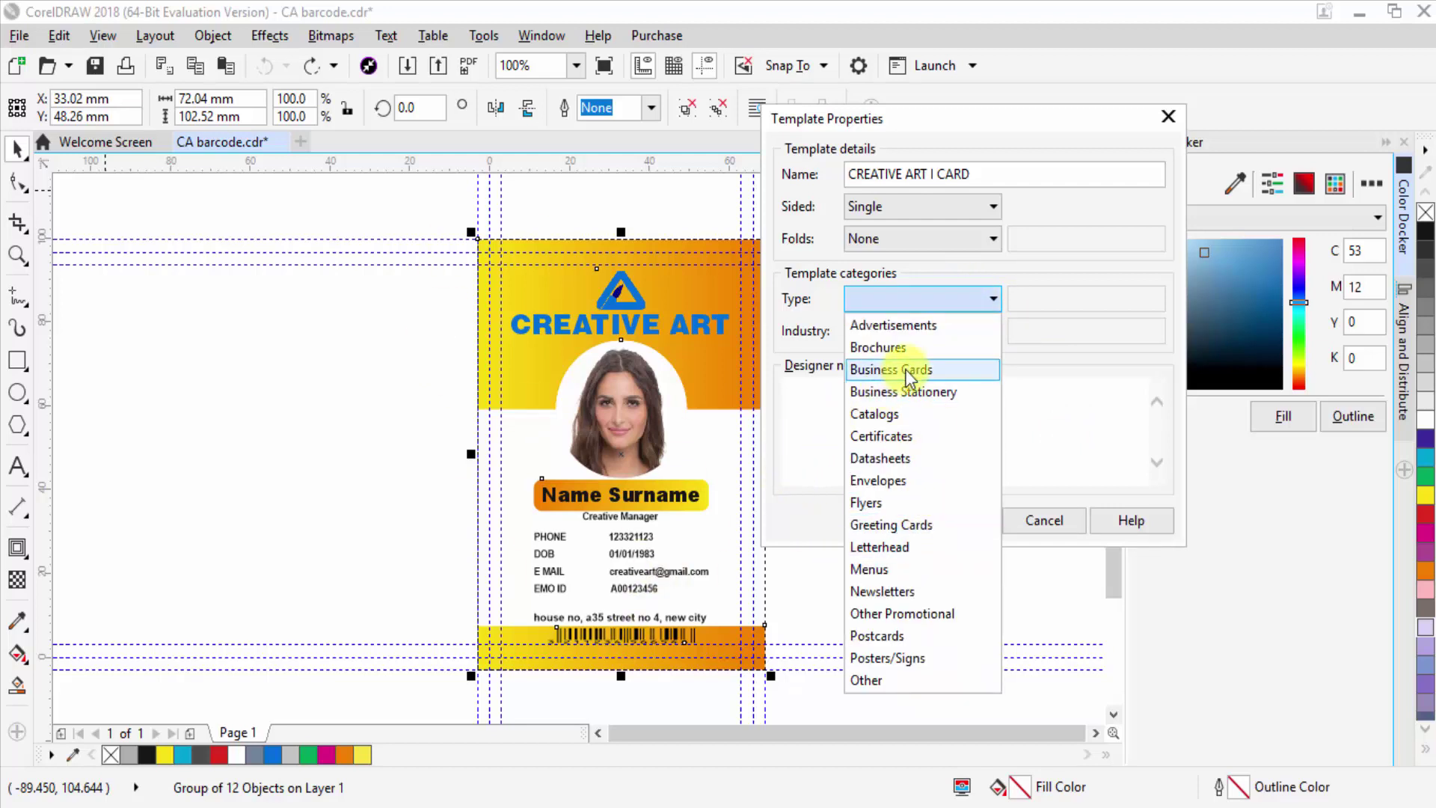
left_click(908, 402)
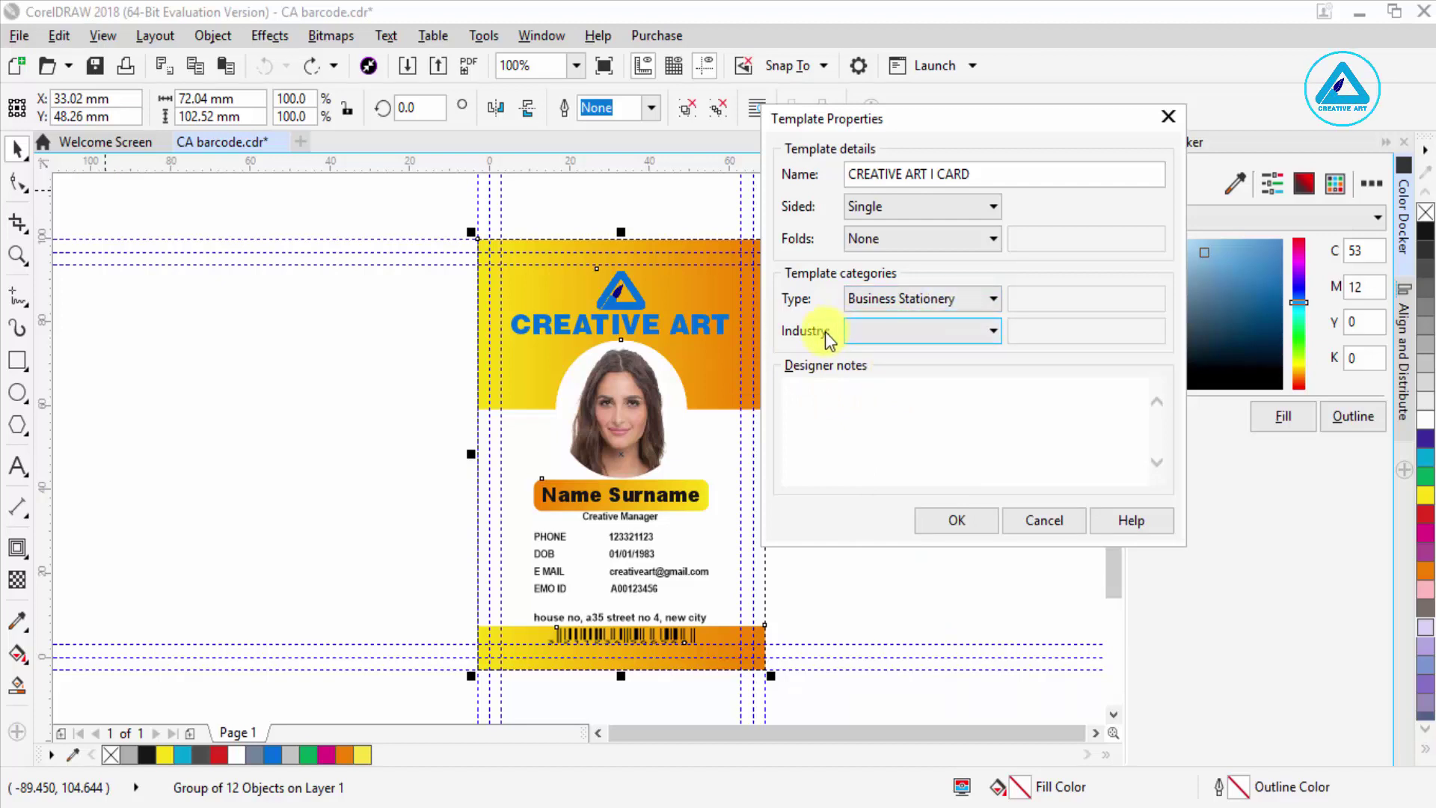
left_click(928, 329)
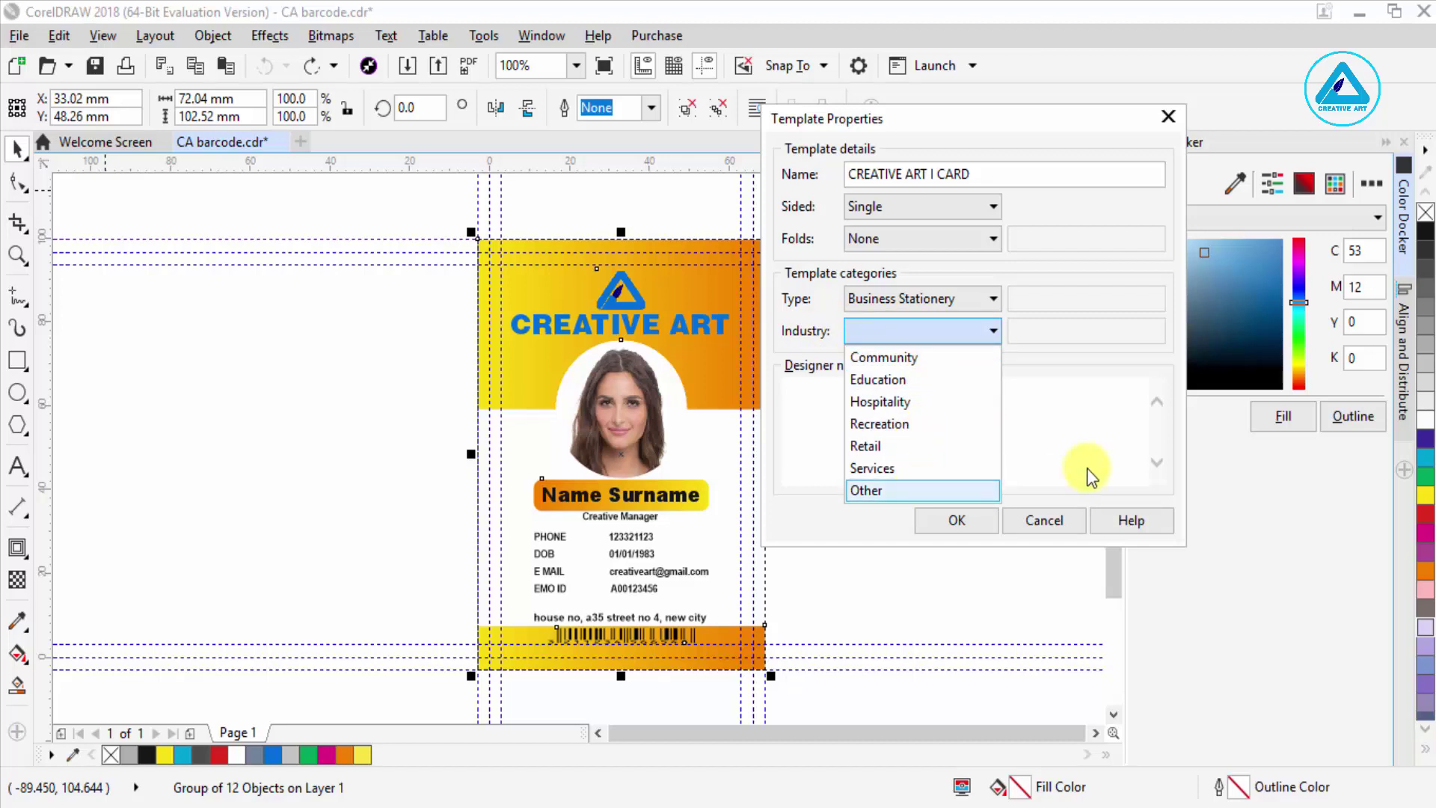
left_click(943, 489)
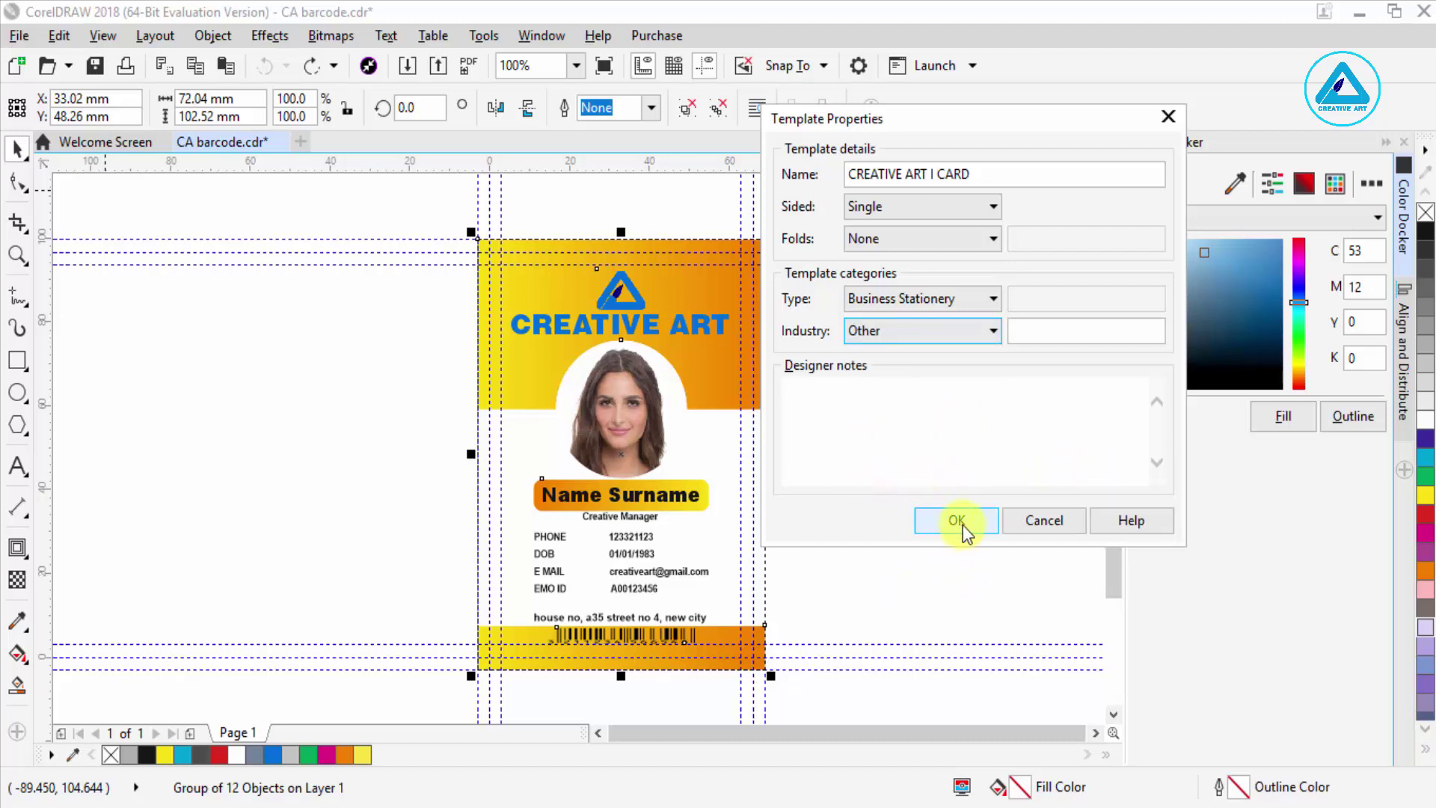
left_click(959, 521)
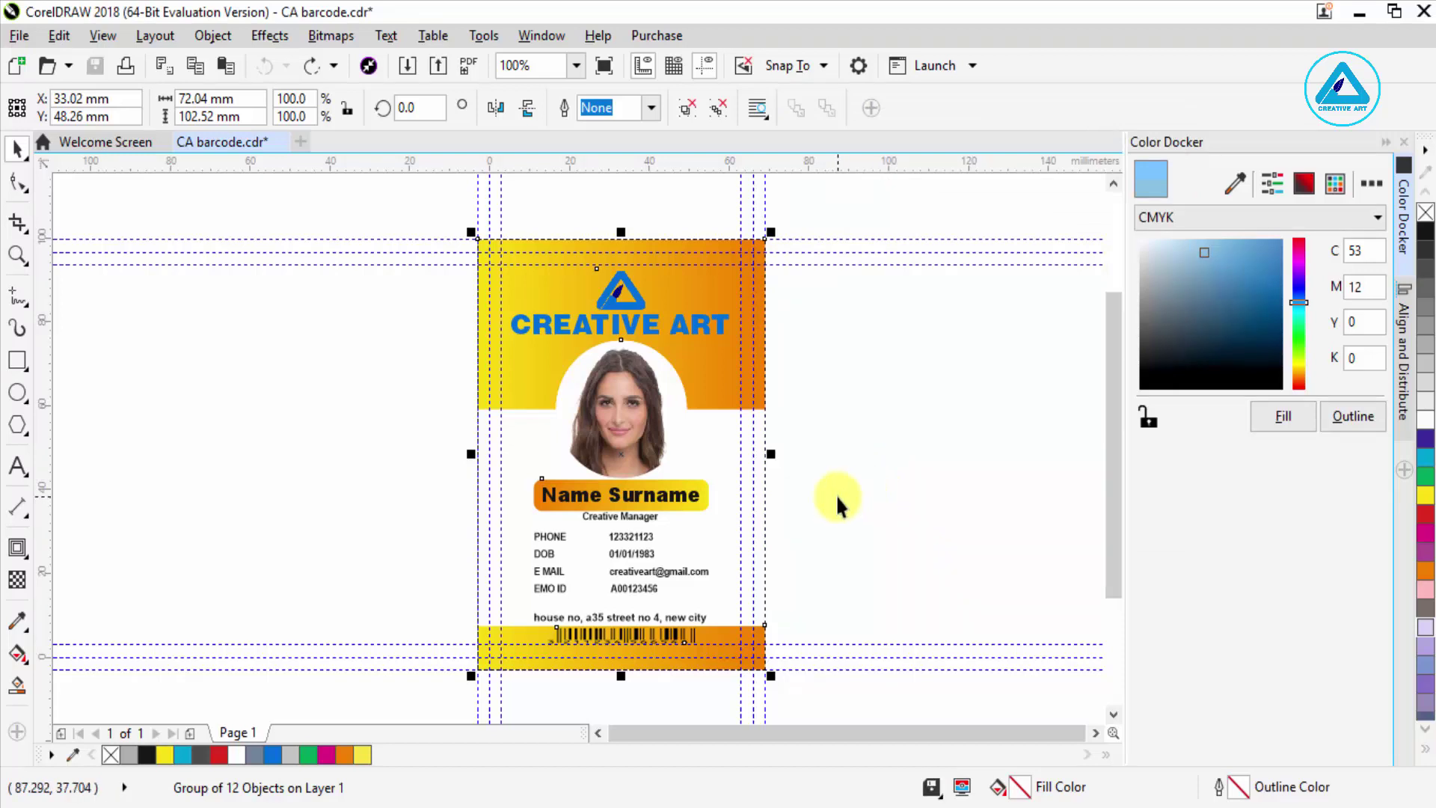
Close the CA barcode document.
key("ctrl+s")
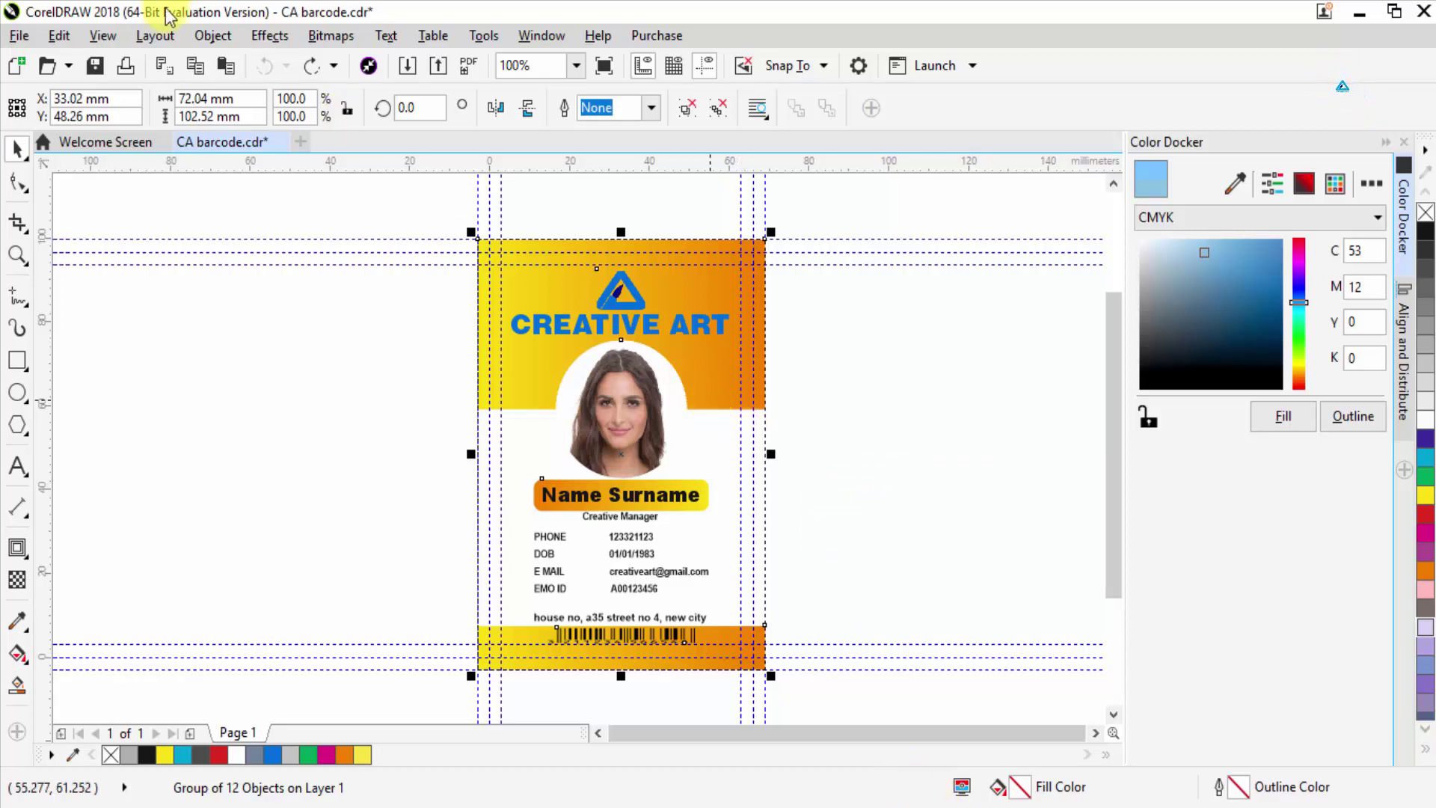
left_click(278, 142)
left_click(720, 478)
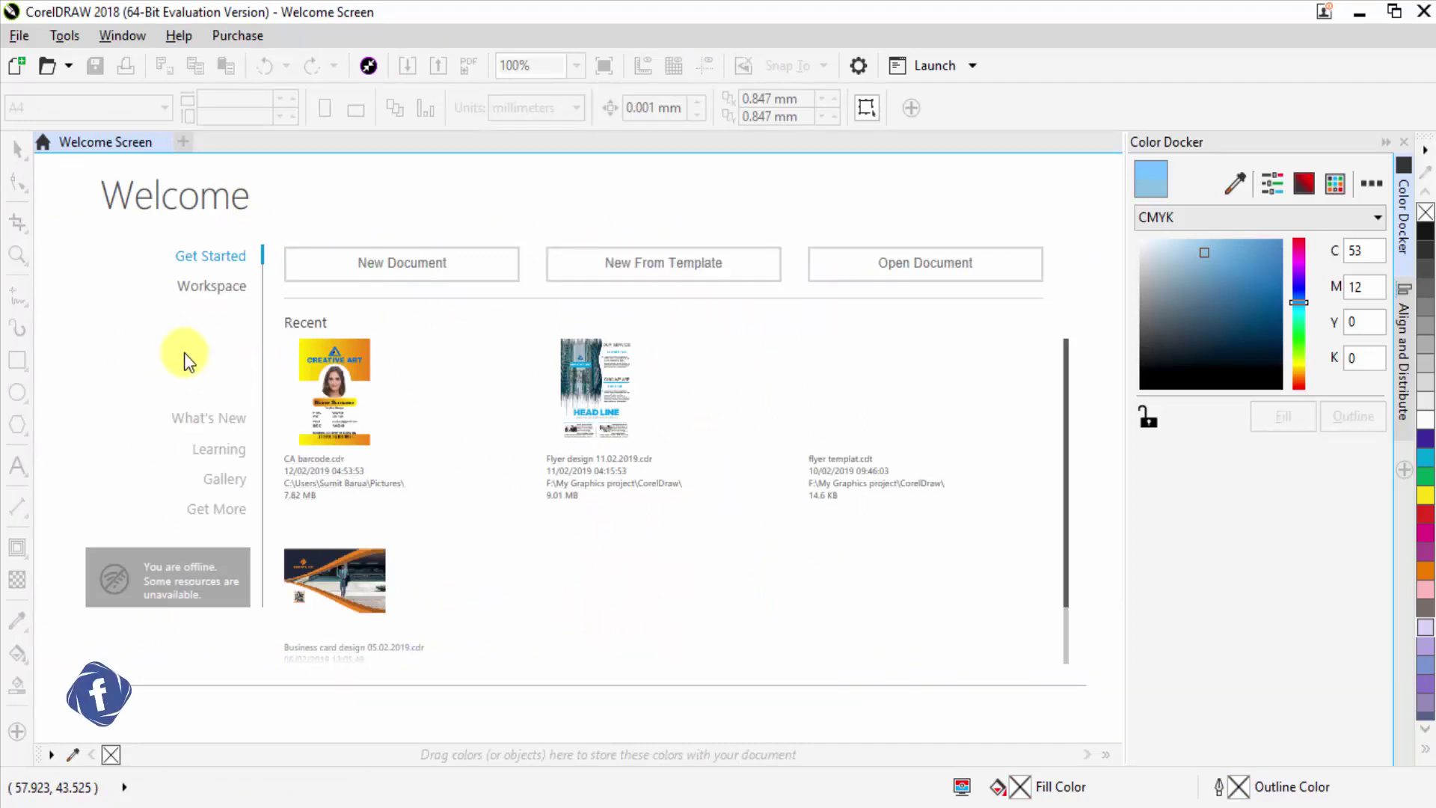
Start a new document from a template and browse all templates down to the Business Stationery category.
left_click(18, 36)
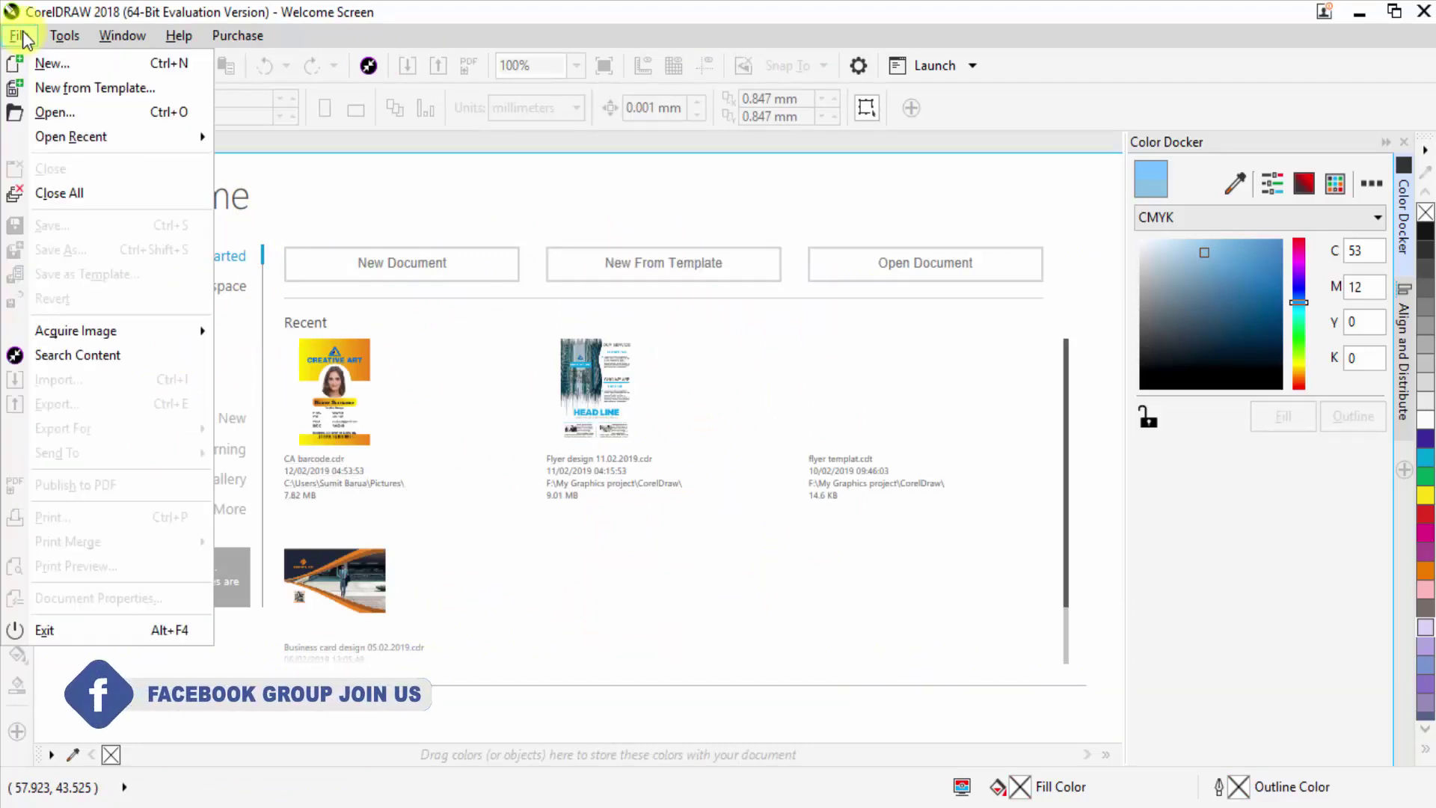
left_click(110, 91)
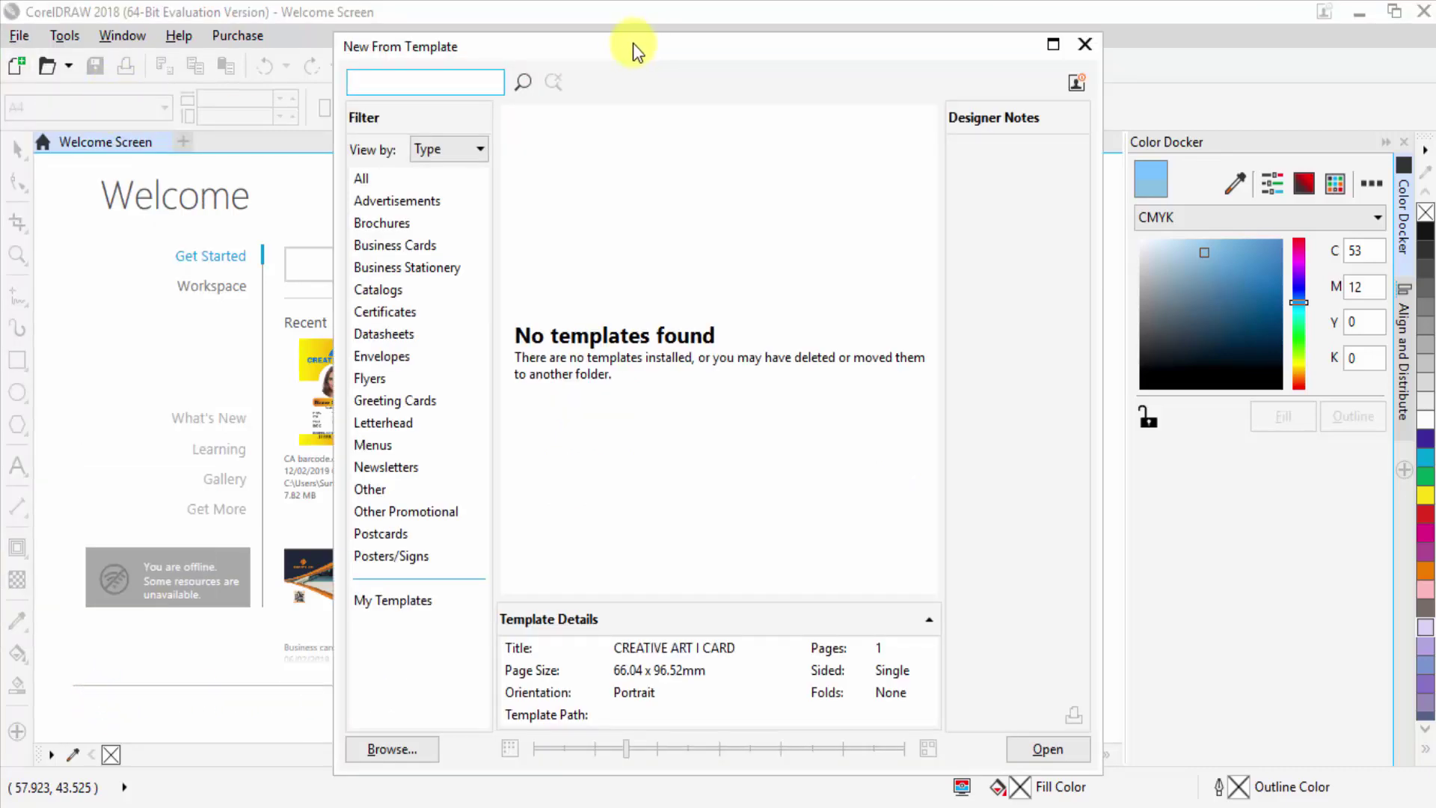
left_click_drag(633, 43, 688, 13)
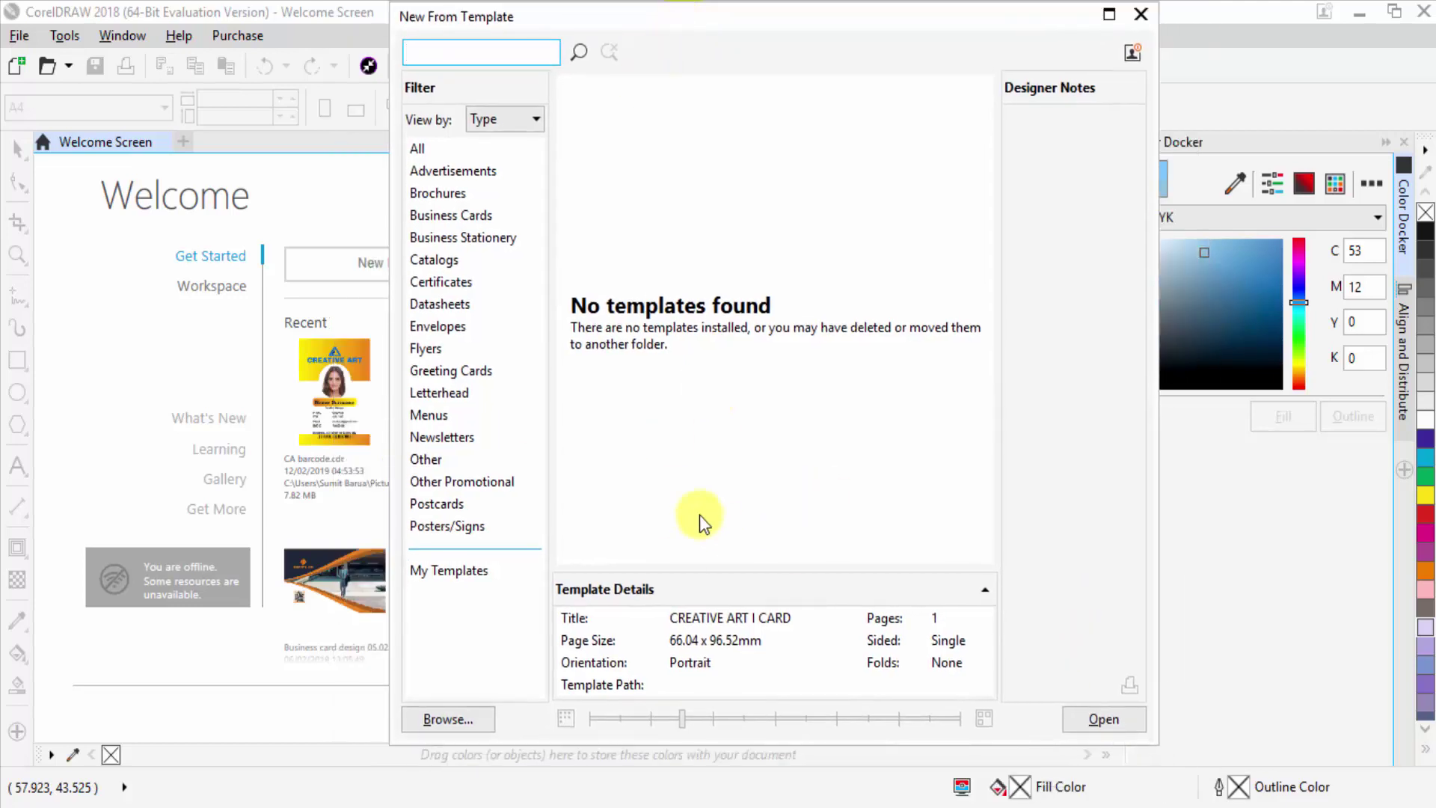
left_click(477, 154)
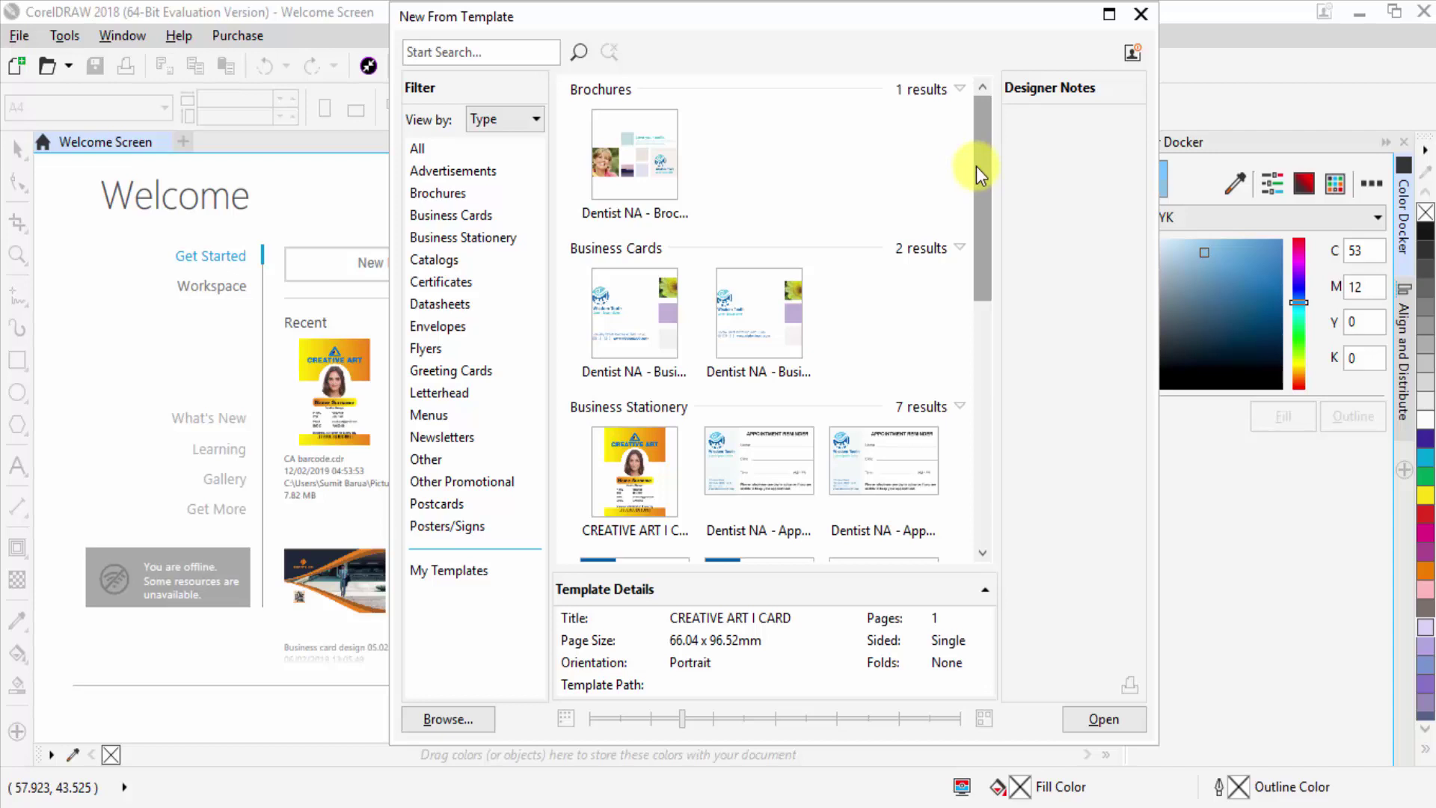
left_click_drag(992, 204, 993, 270)
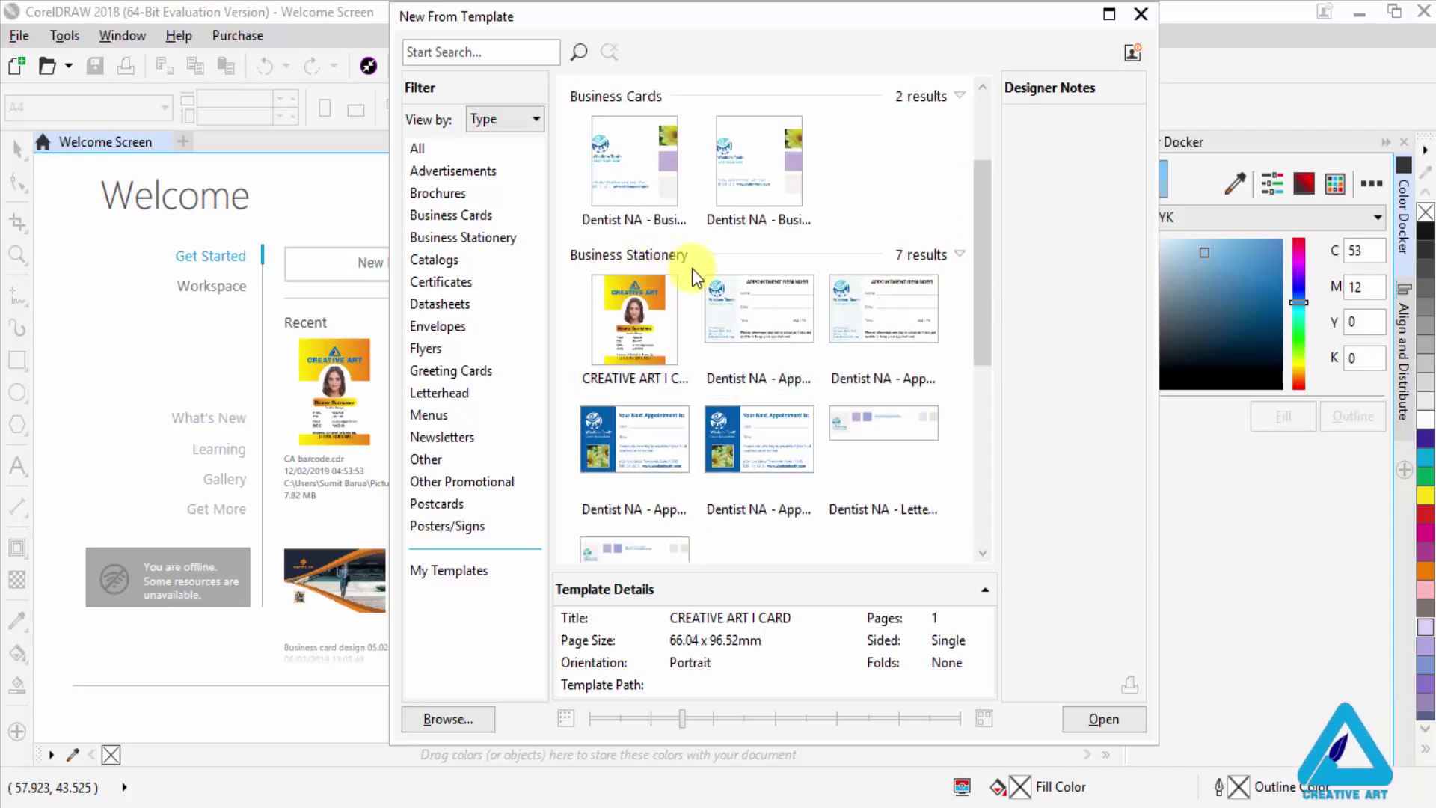
mouse_move(698, 273)
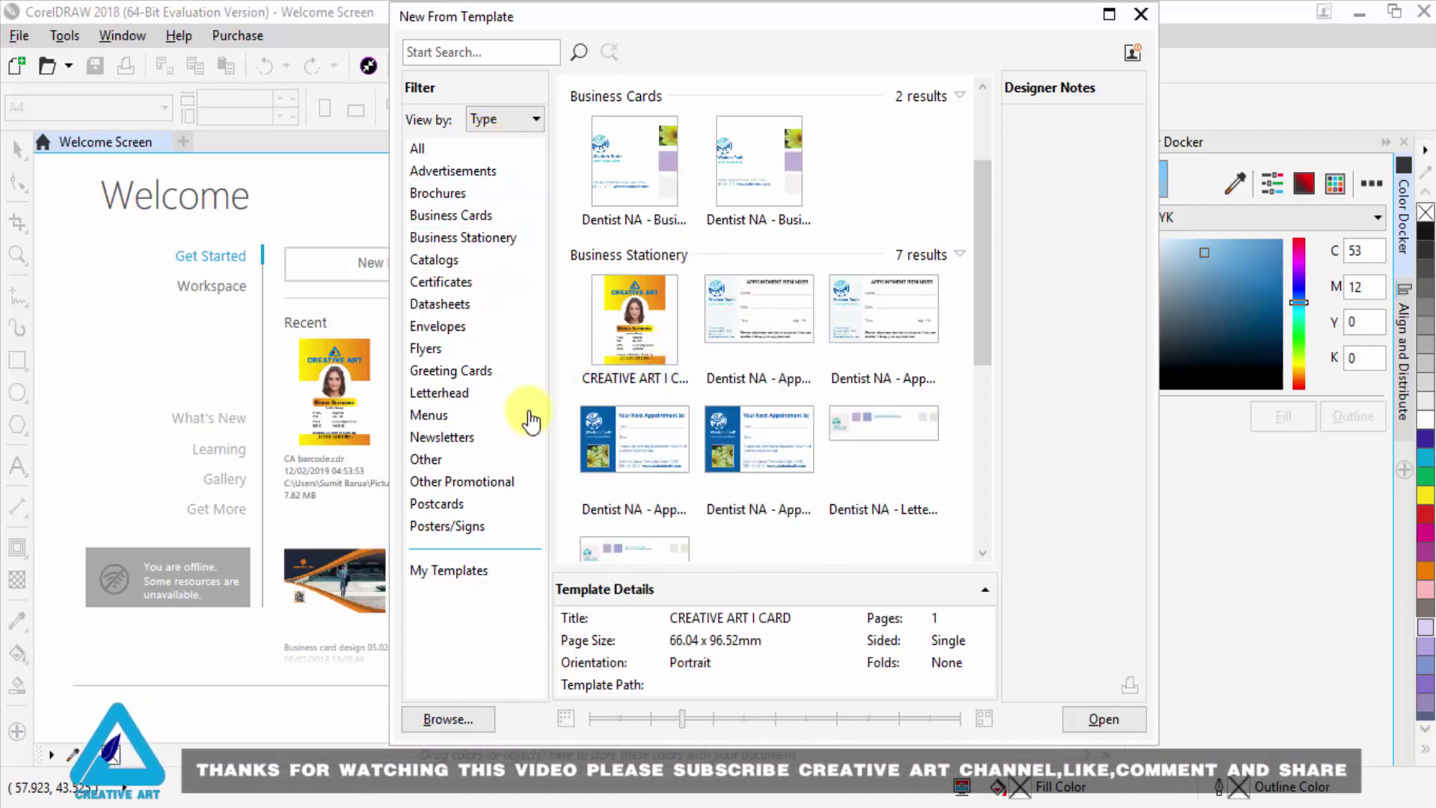
scroll(986, 333, "down", 2)
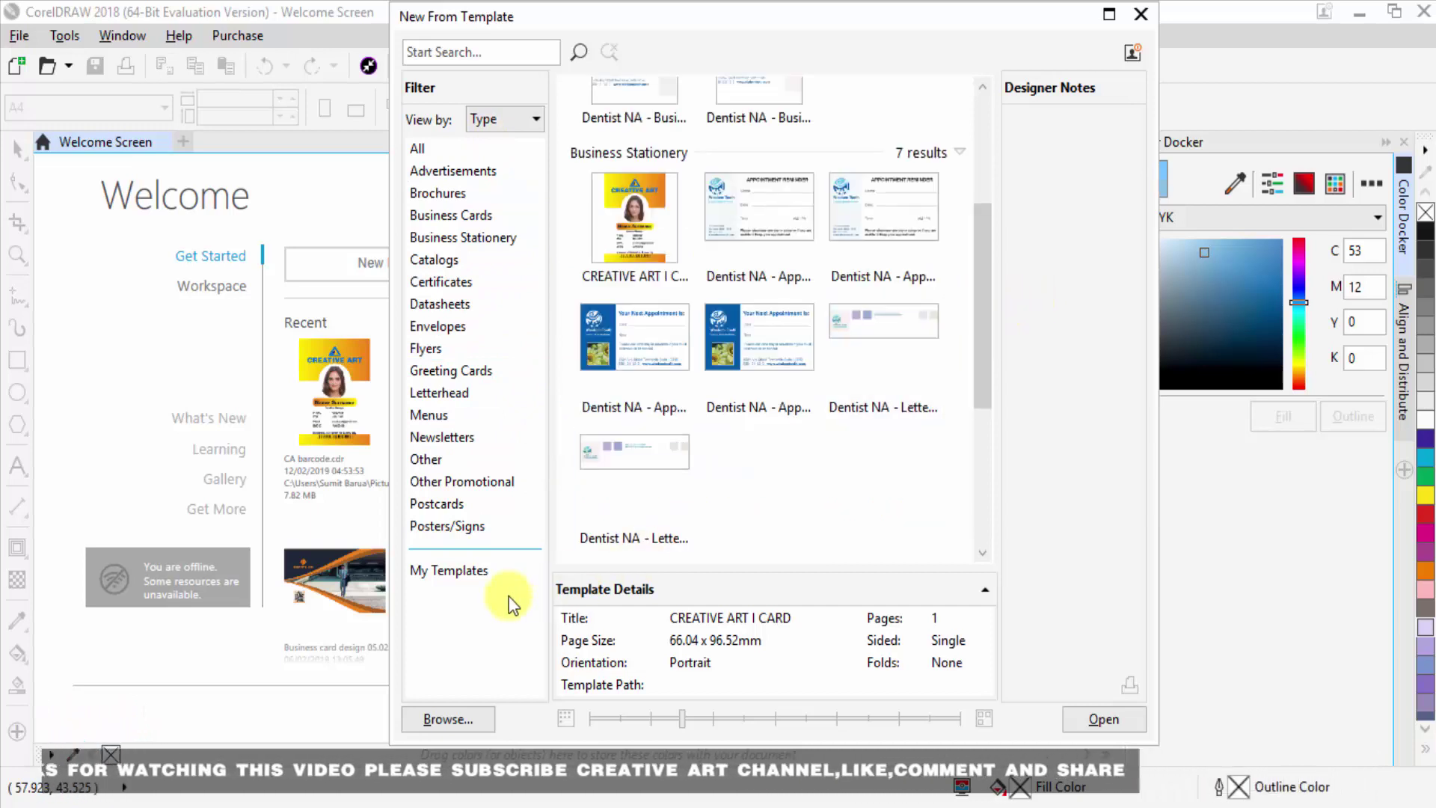
Show My Templates with enlarged thumbnails and open CREATIVE ART I CARD.cdt as a new document.
left_click(440, 571)
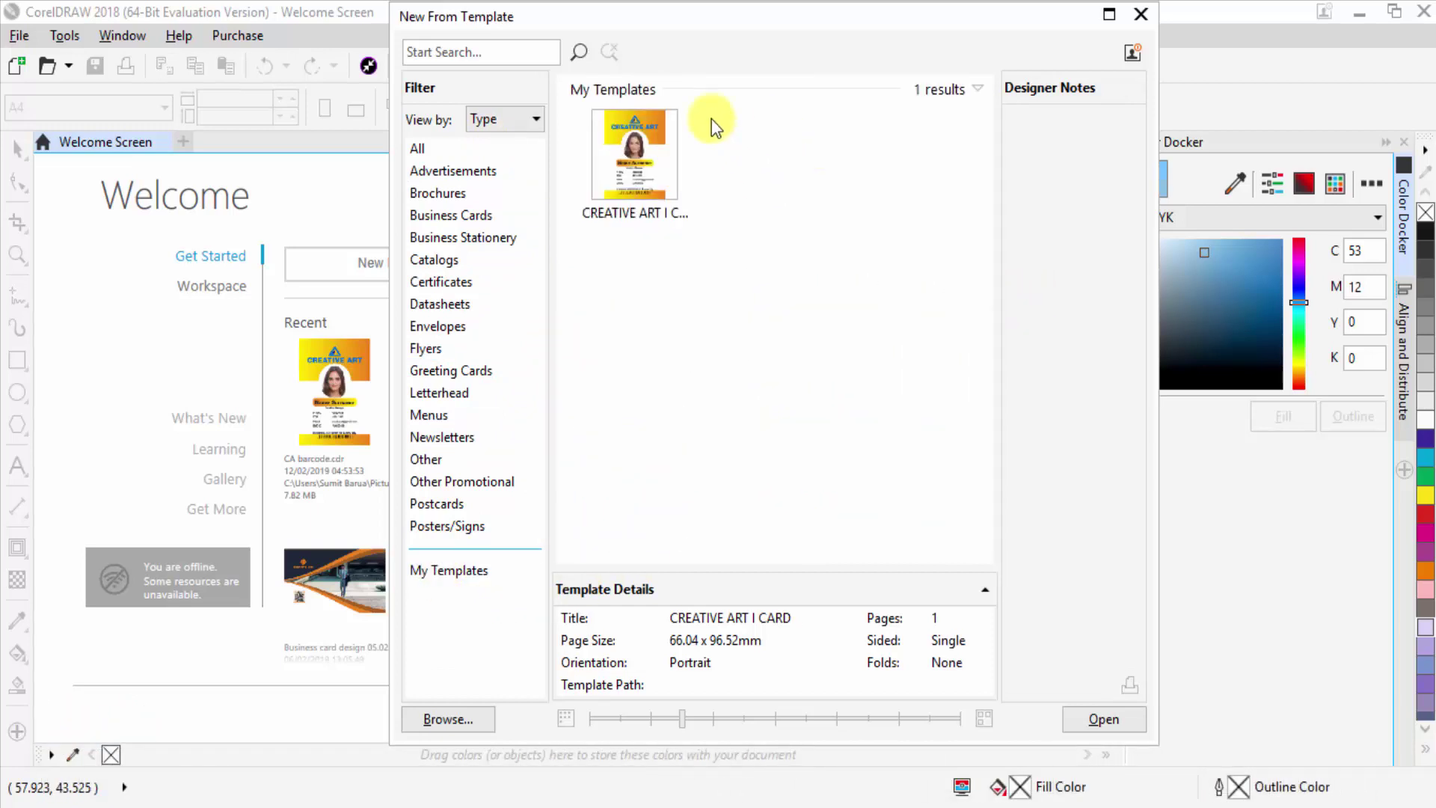
mouse_move(586, 211)
left_click_drag(681, 720, 650, 718)
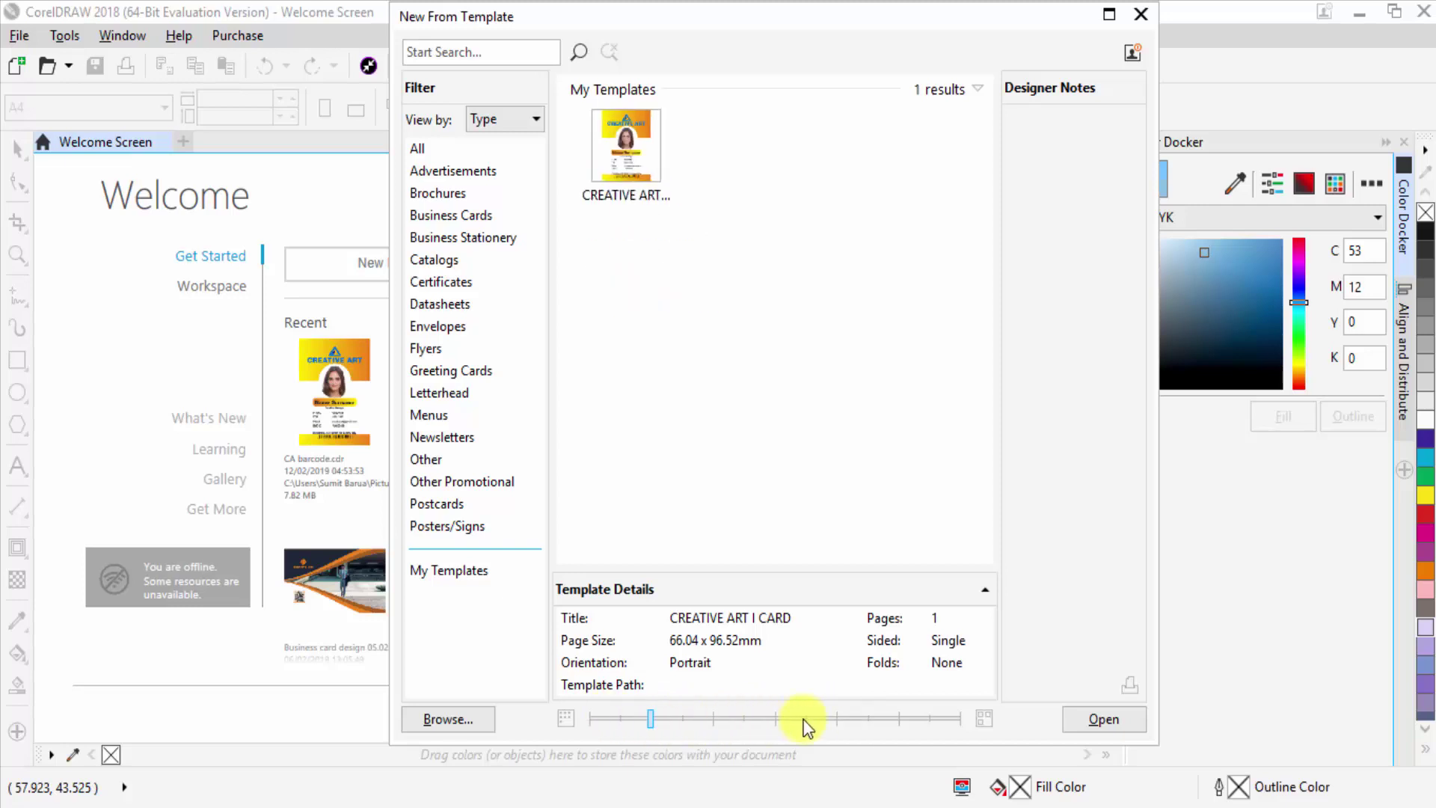
mouse_move(804, 725)
left_mouse_down()
mouse_move(903, 718)
mouse_move(591, 729)
mouse_move(876, 722)
mouse_move(757, 723)
mouse_move(823, 726)
left_mouse_up()
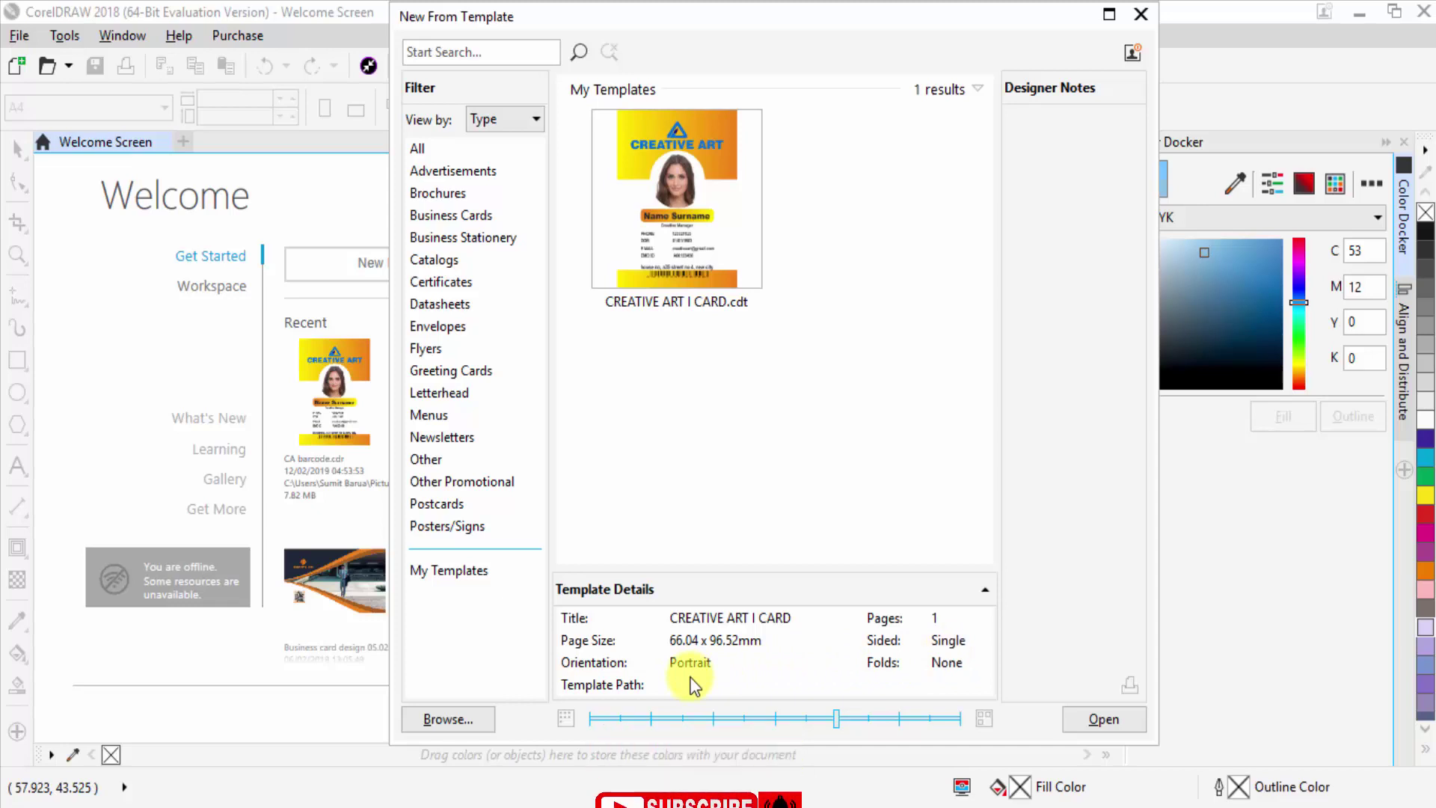
left_click(1110, 723)
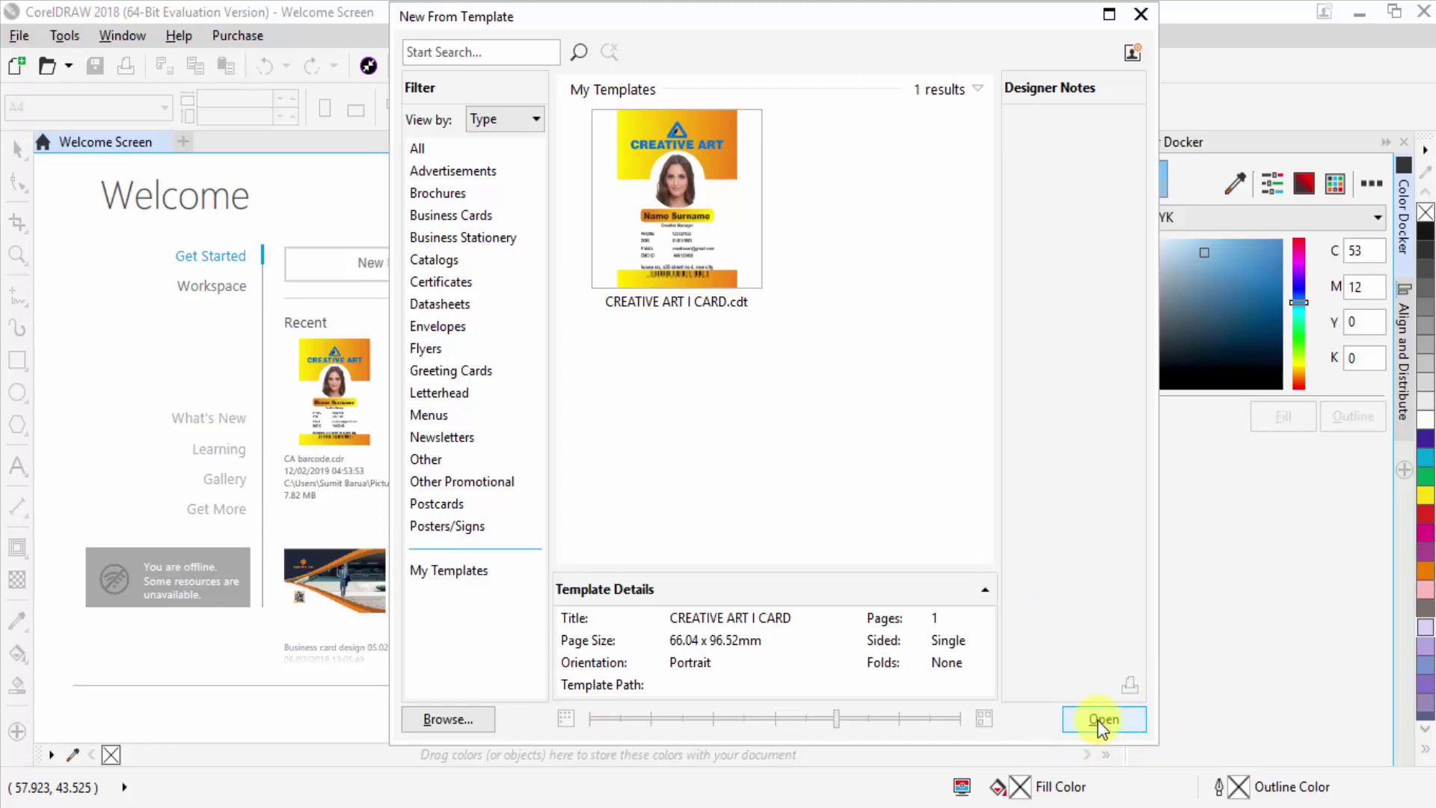
left_click(703, 264)
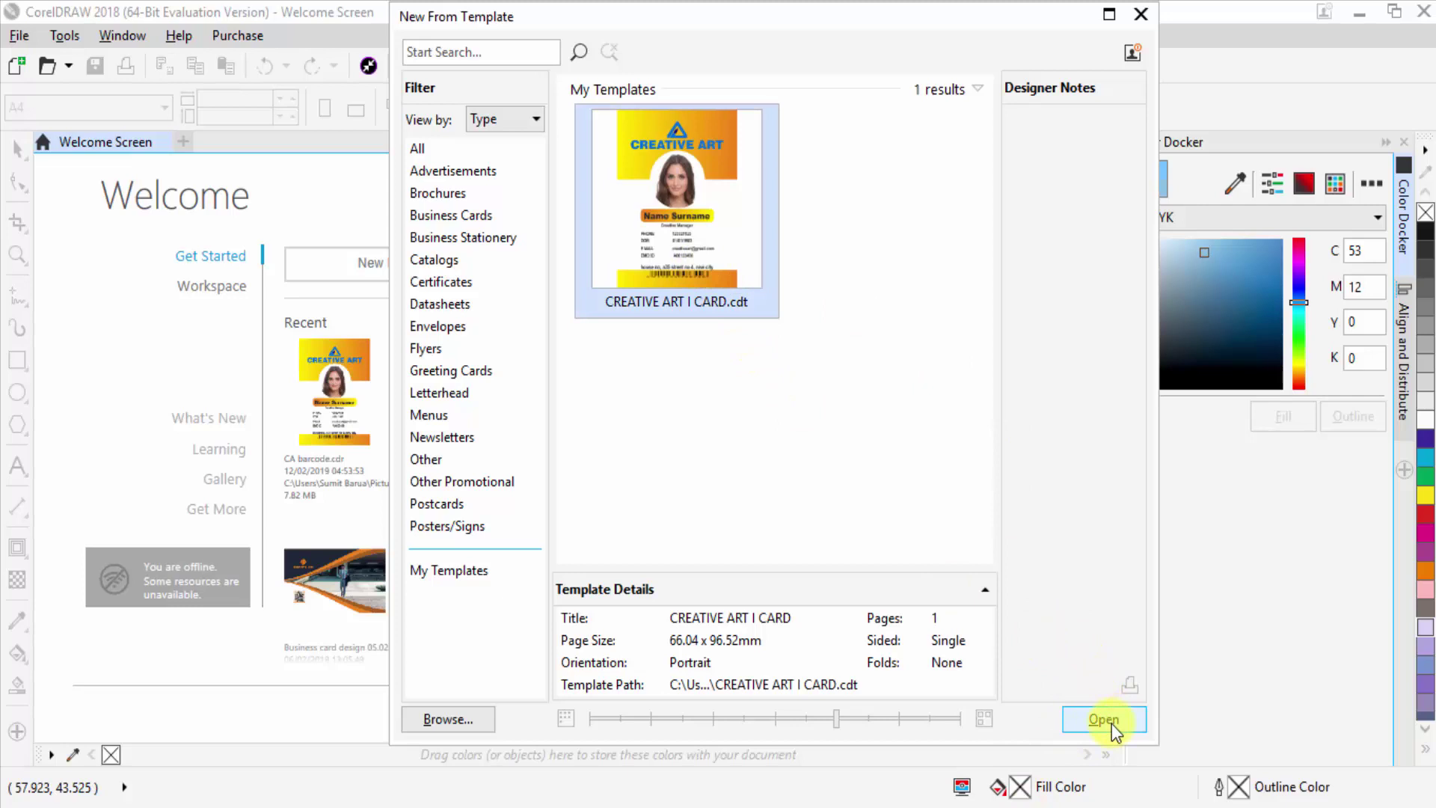
Ungroup the ID card artwork in the new document and clear the selection.
scroll(672, 497, "up", 1)
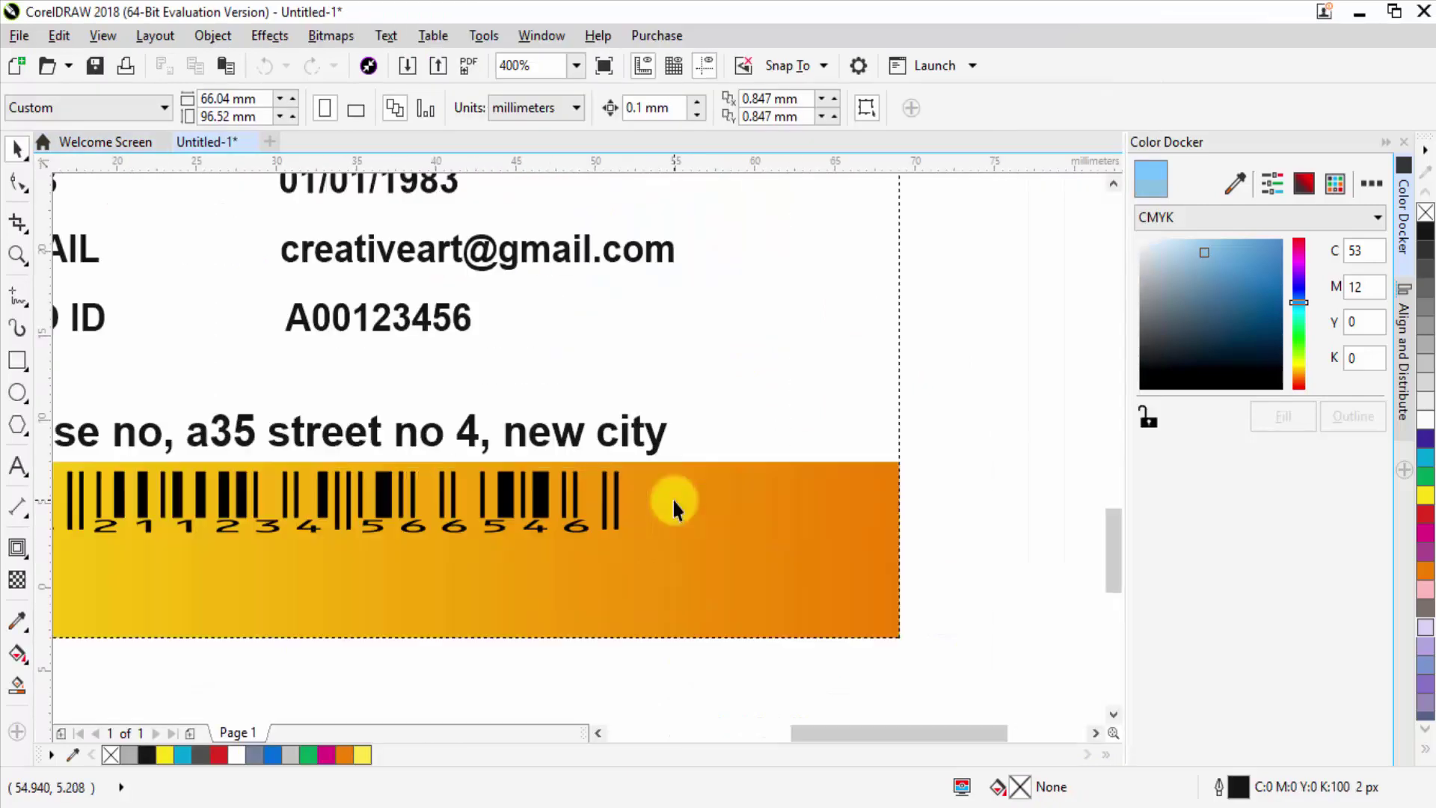
scroll(671, 497, "down", 1)
scroll(672, 497, "down", 3)
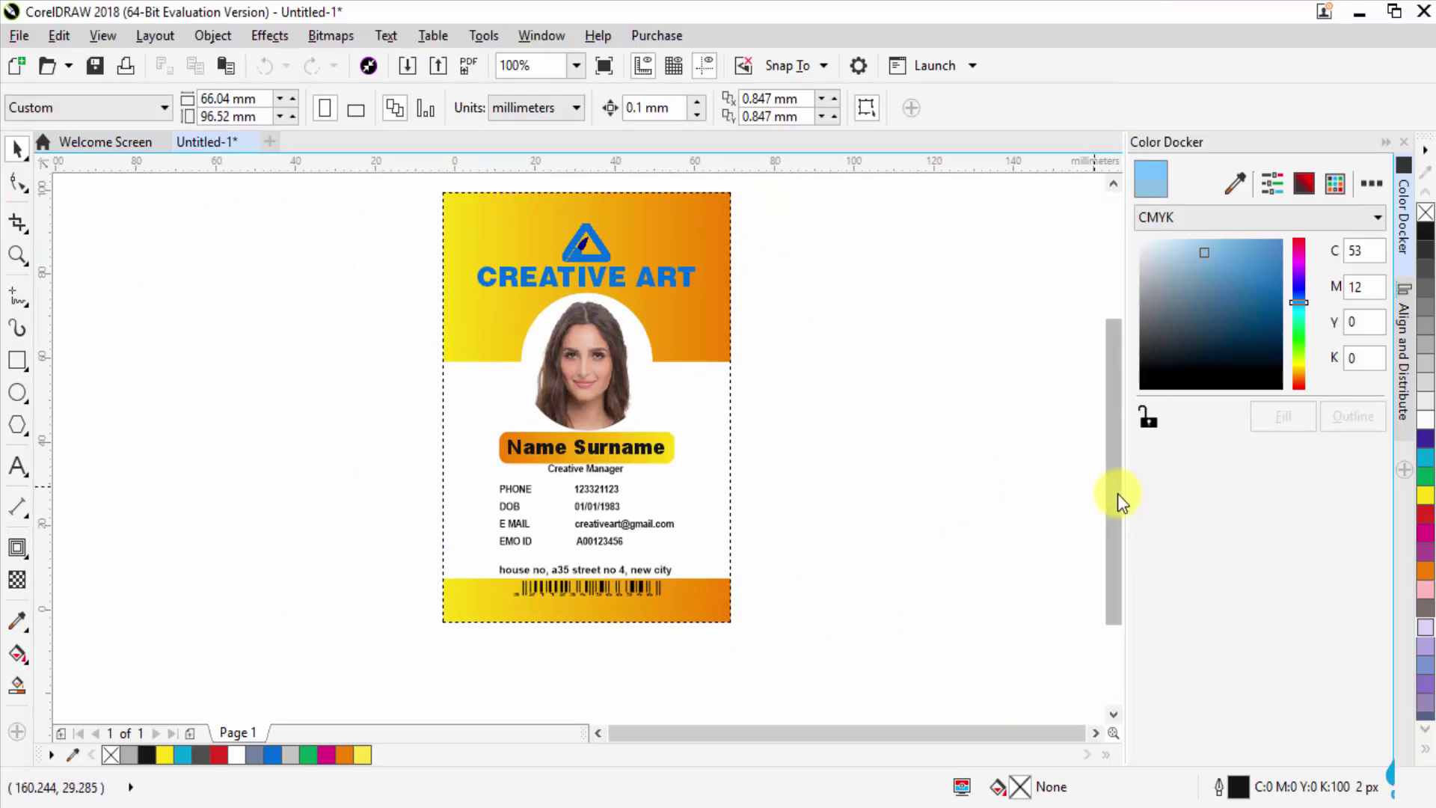
scroll(1120, 488, "up", 1)
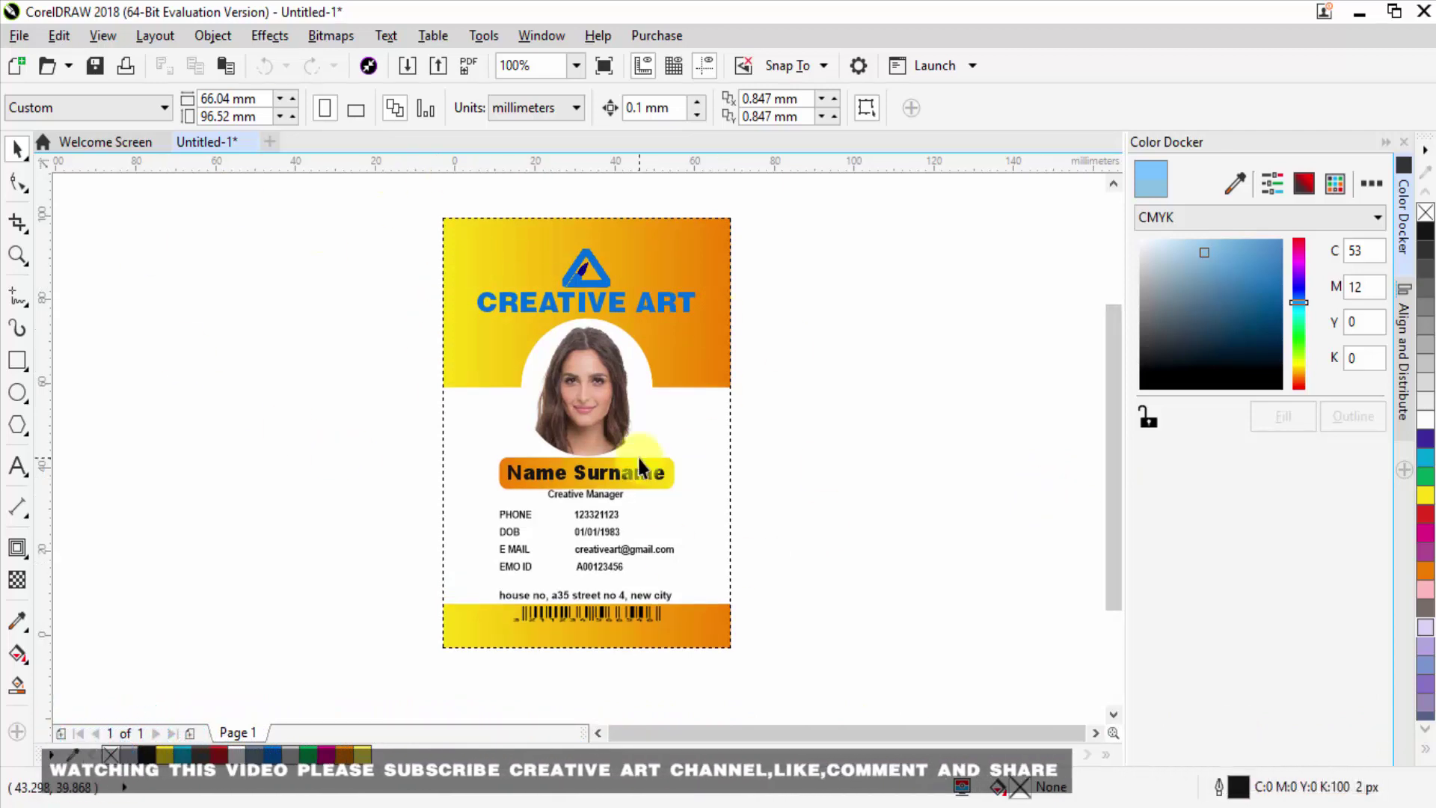
left_click(507, 436)
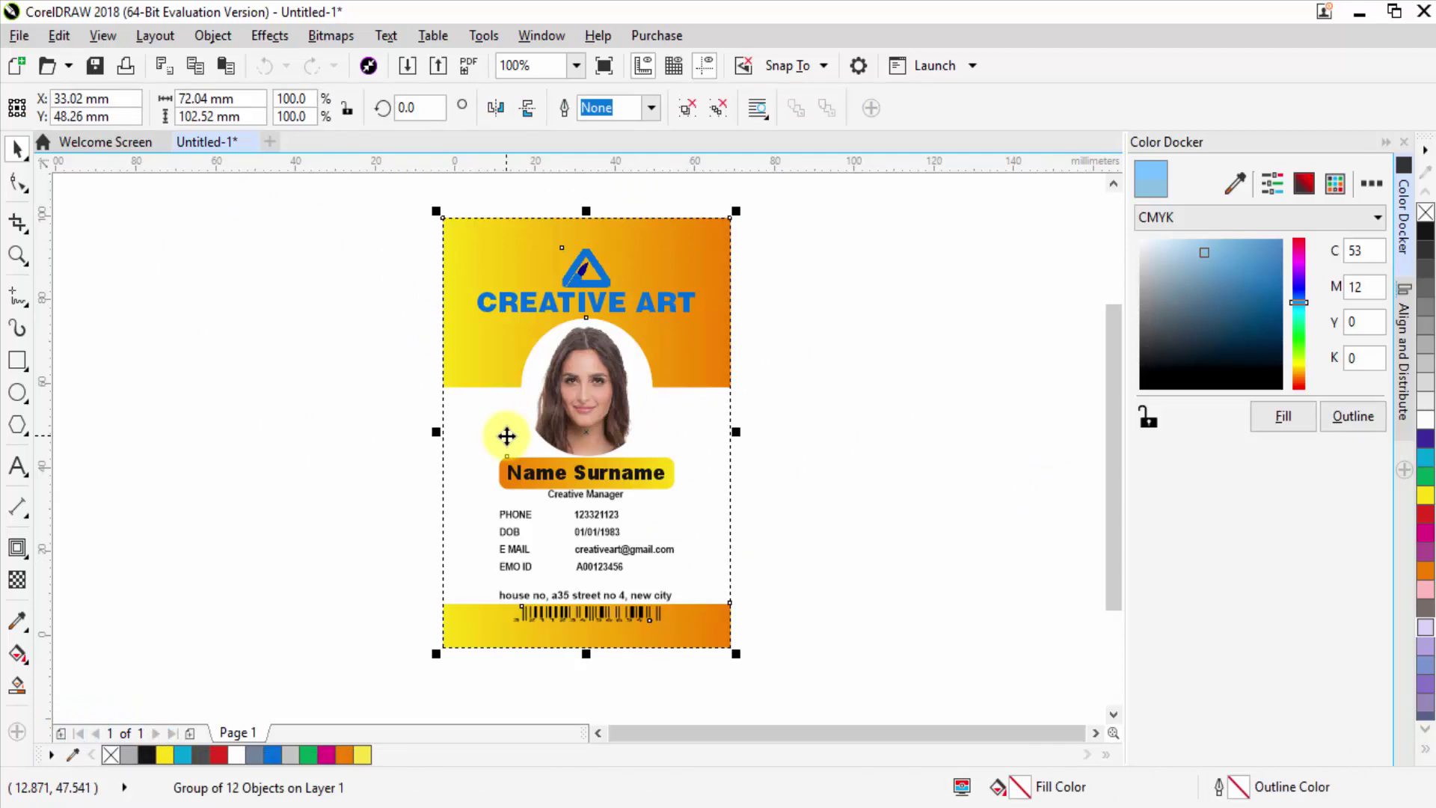
key("ctrl+u")
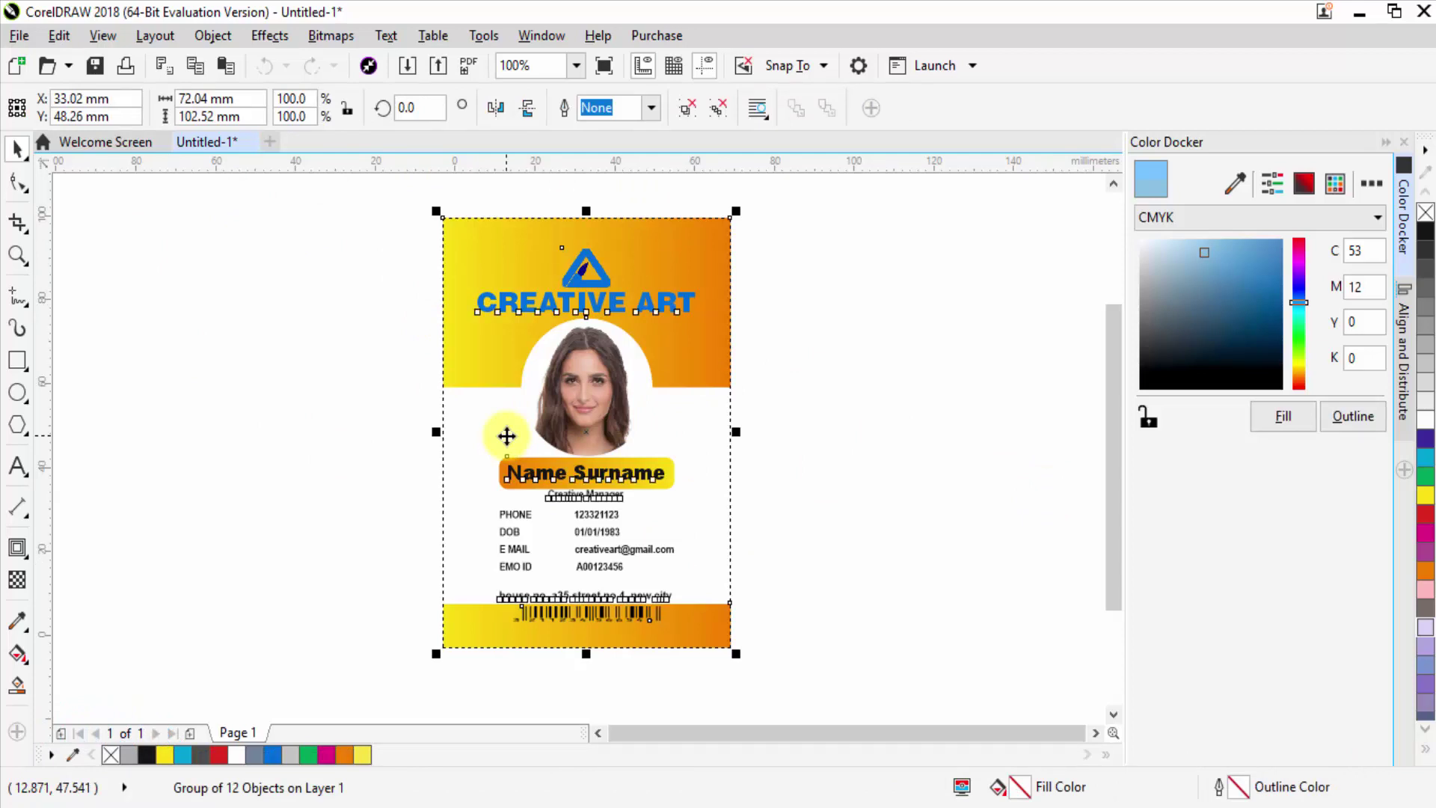
left_click(931, 455)
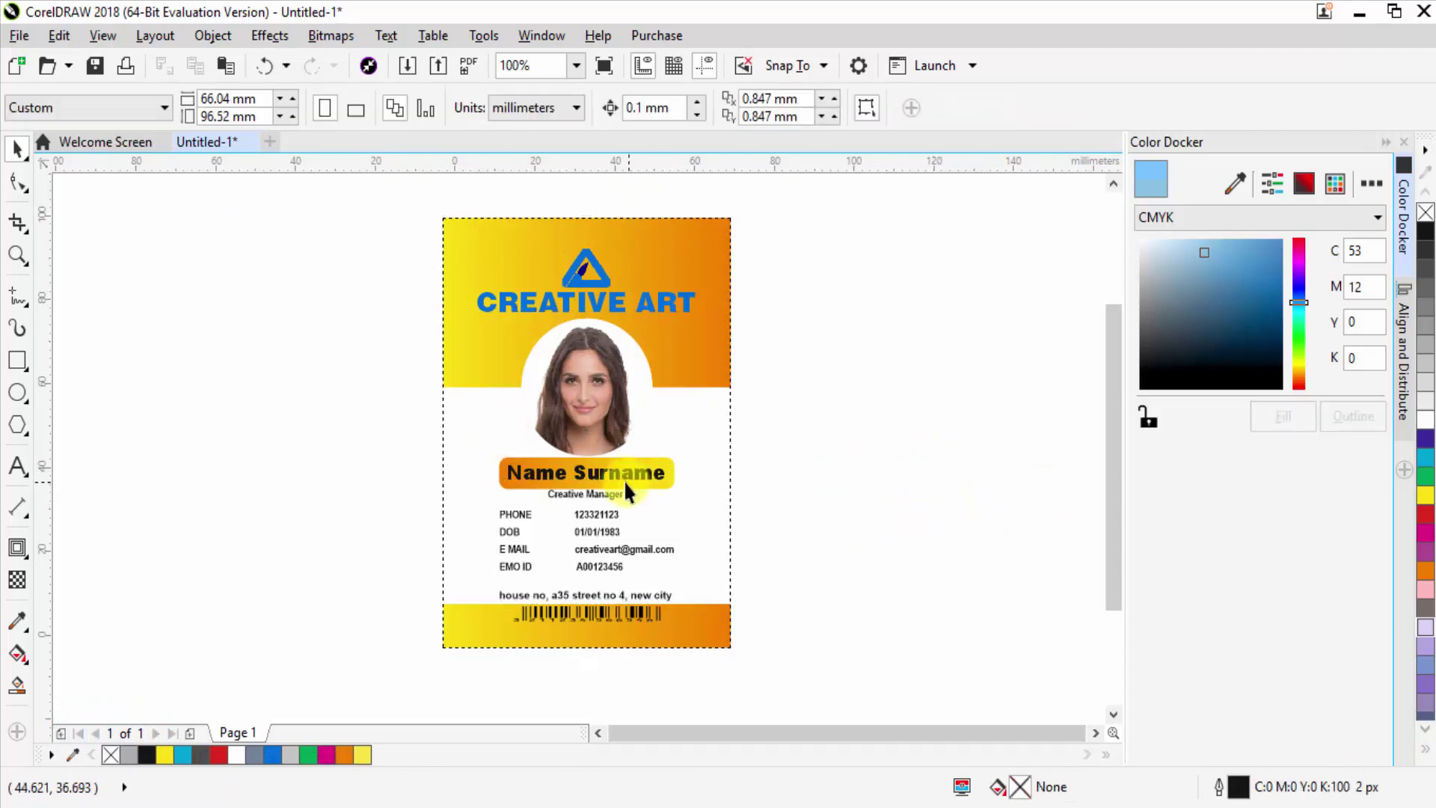
Move the Name Surname text off the card to the empty area on its left, at about X -43 mm, Y 63 mm.
left_click(514, 487)
left_click_drag(614, 475, 309, 377)
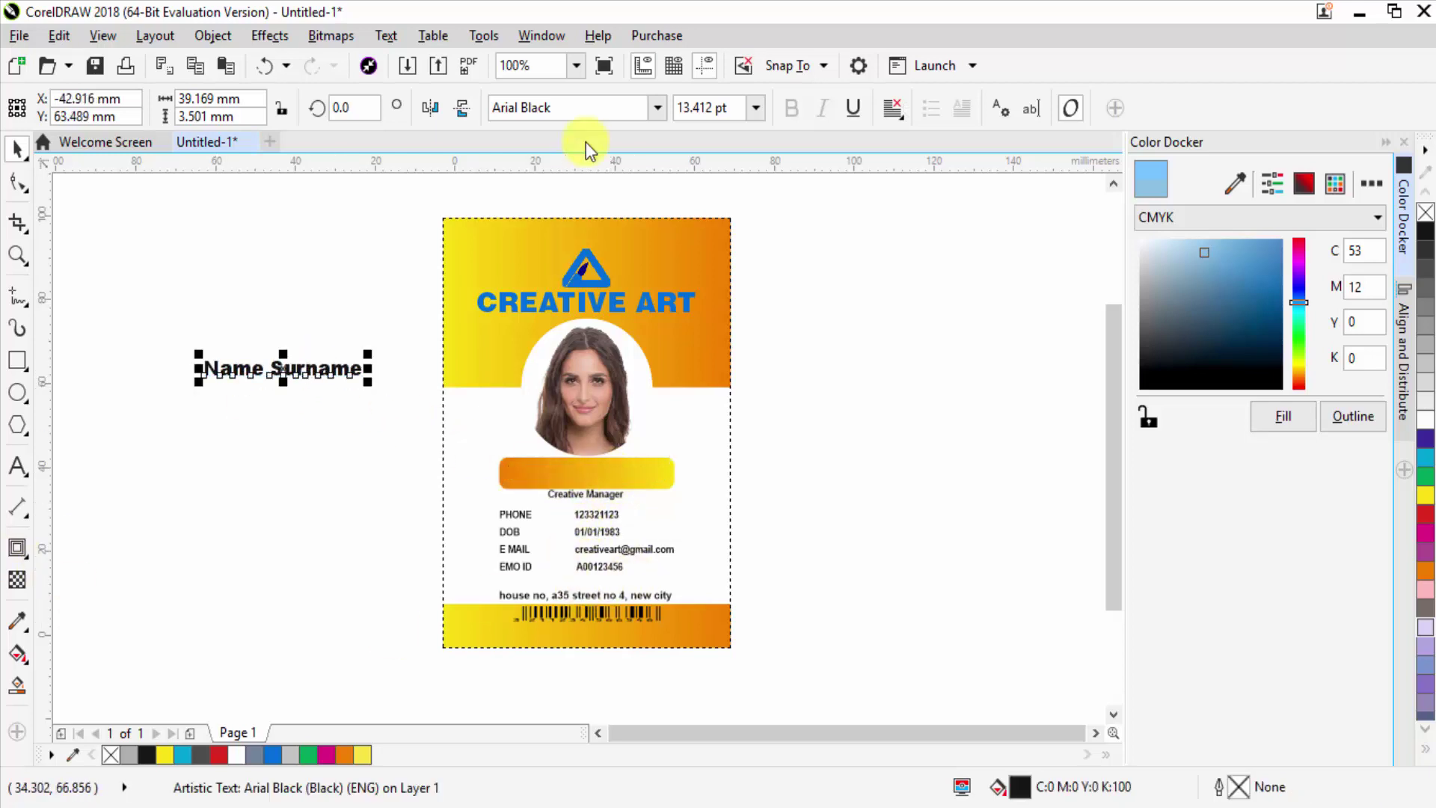
left_click(865, 389)
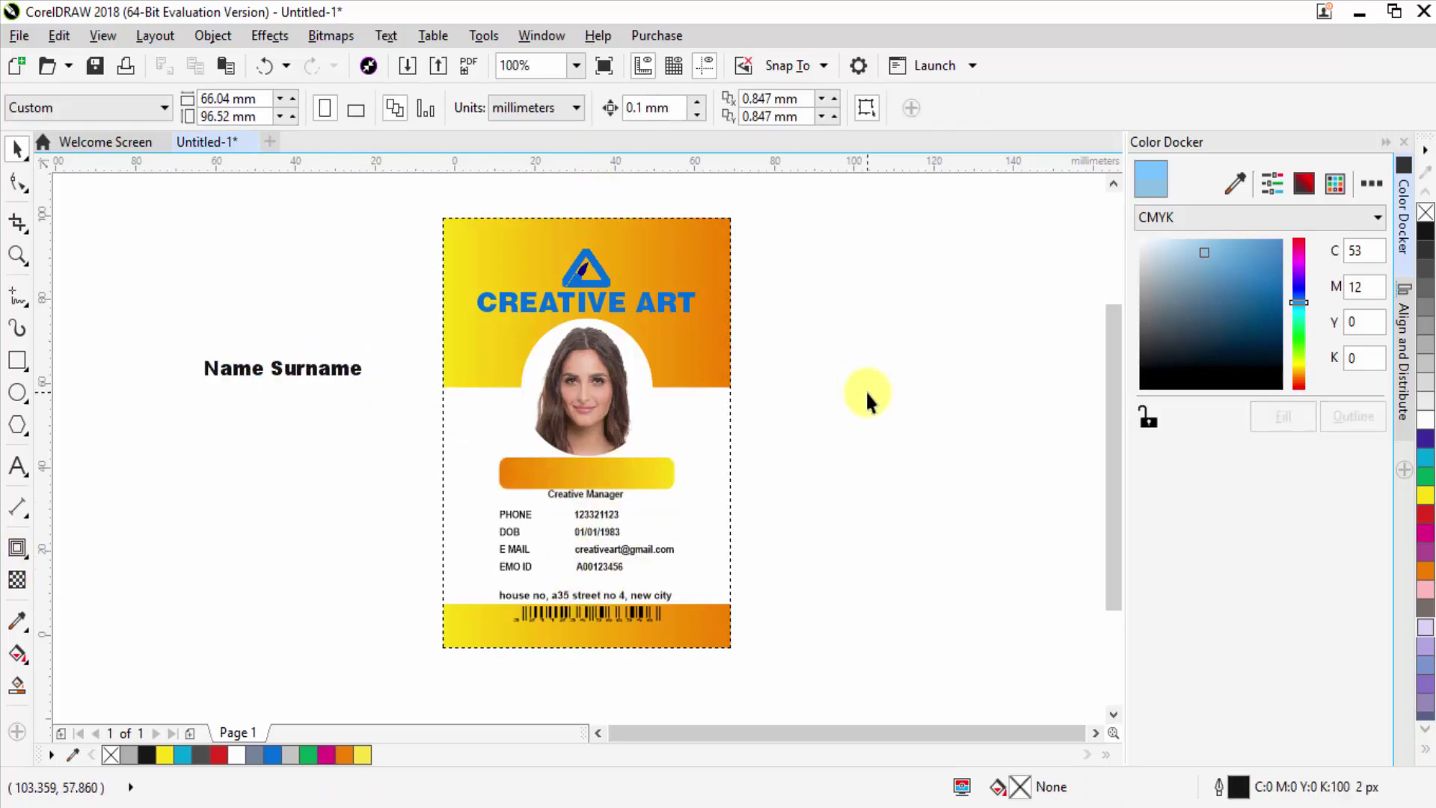